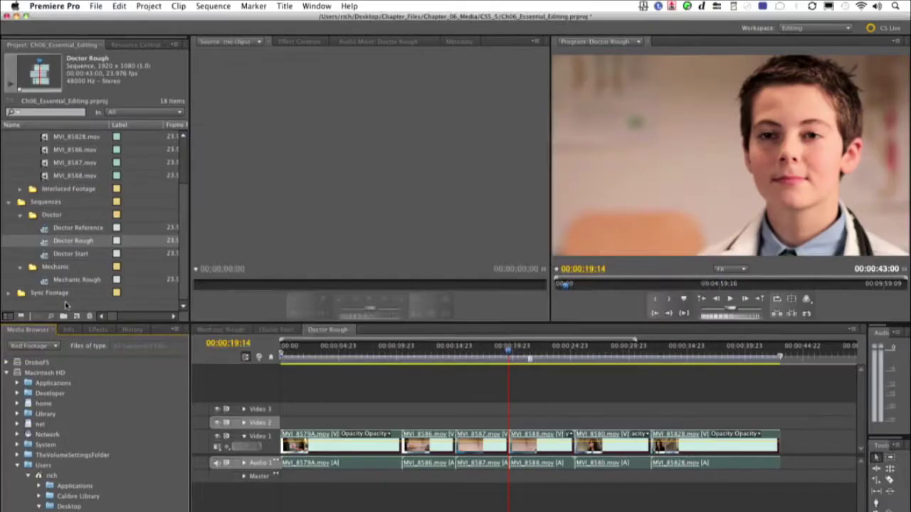
In the Media Browser, expand Chapter_04_Media > Media > Card 01 and show Card 01's P2 contents
{"action": "double_click", "coordinate": [91, 150]}
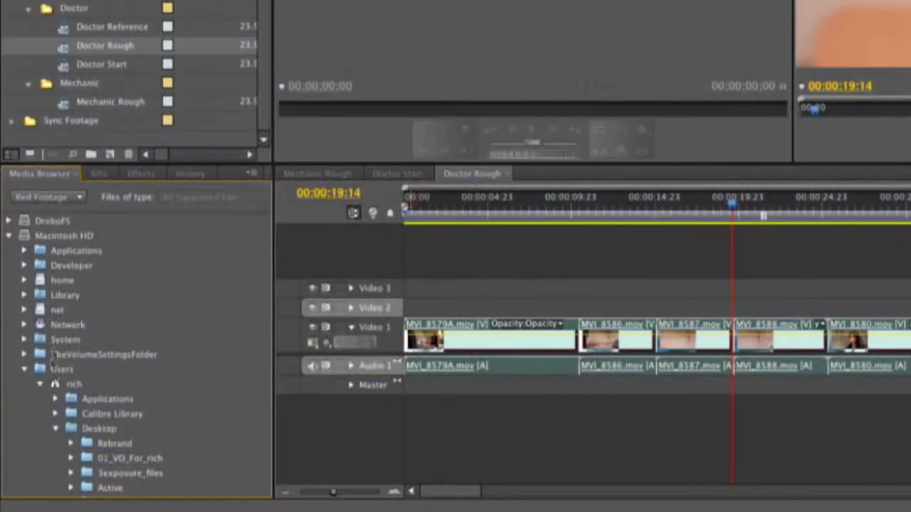
{"action": "scroll", "coordinate": [82, 379], "scroll_direction": "down", "scroll_amount": 5}
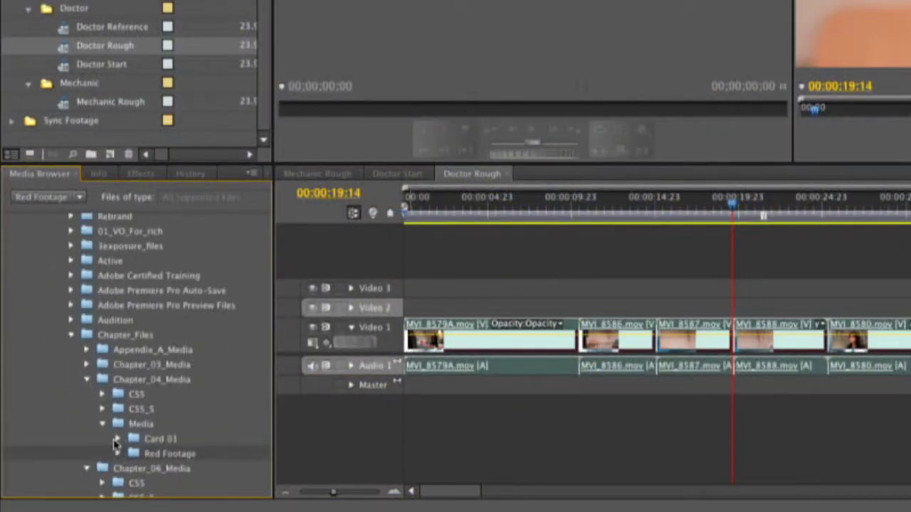
{"action": "left_click", "coordinate": [116, 440]}
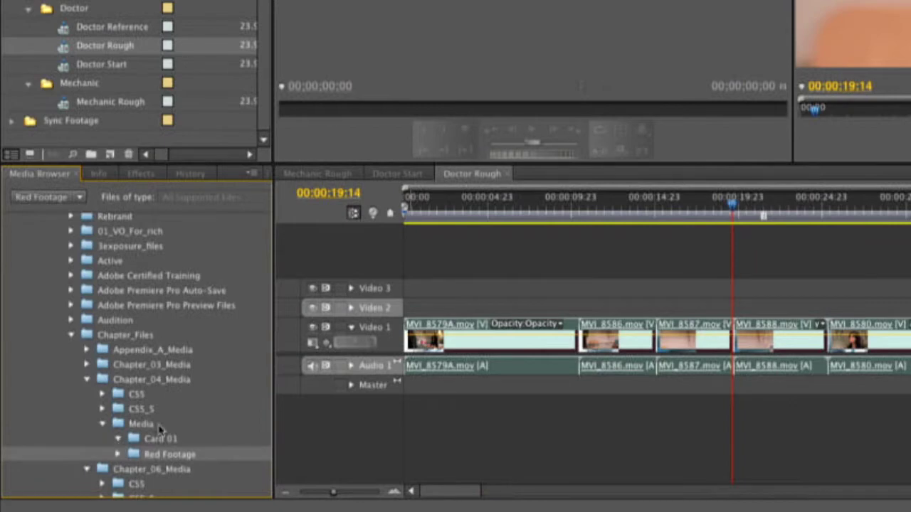
{"action": "scroll", "coordinate": [159, 427], "scroll_direction": "down", "scroll_amount": 5}
{"action": "scroll", "coordinate": [159, 430], "scroll_direction": "up", "scroll_amount": 2}
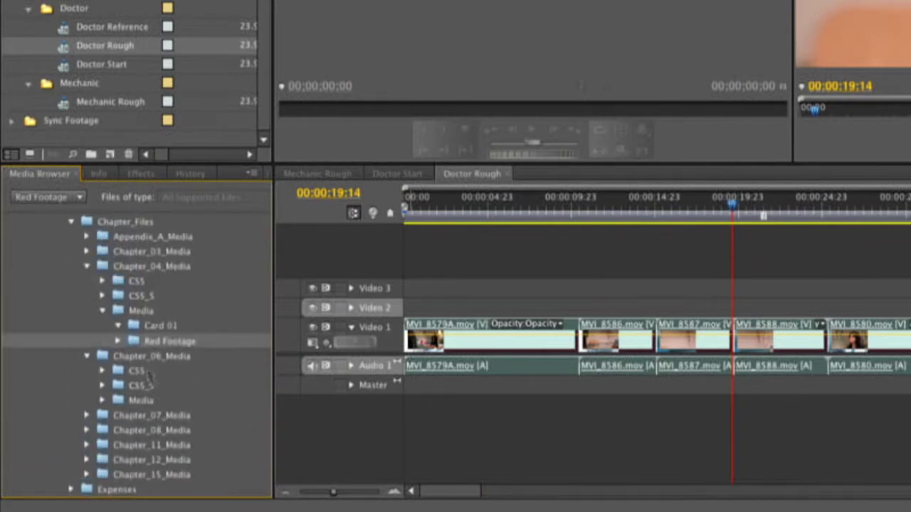
{"action": "left_click", "coordinate": [136, 326]}
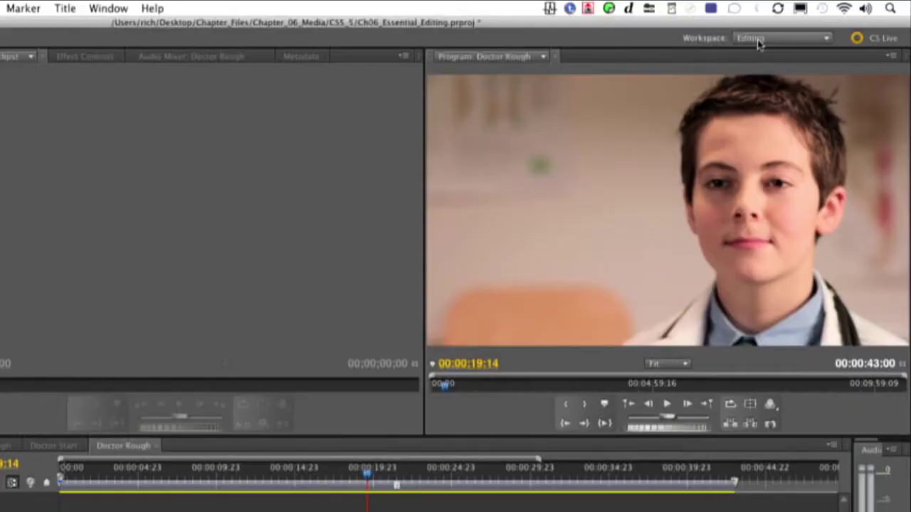
Pick Metalogging from the Workspace list at the top right
{"action": "left_click", "coordinate": [797, 8]}
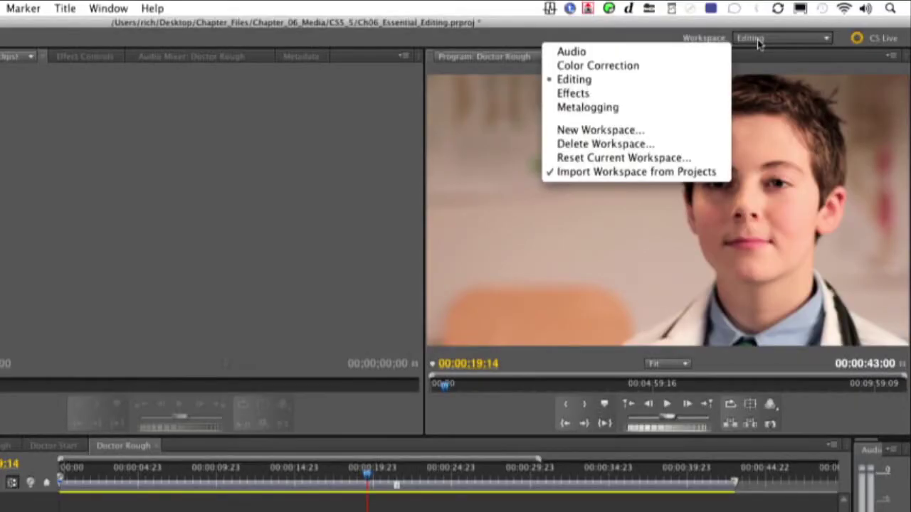
{"action": "left_click", "coordinate": [687, 108]}
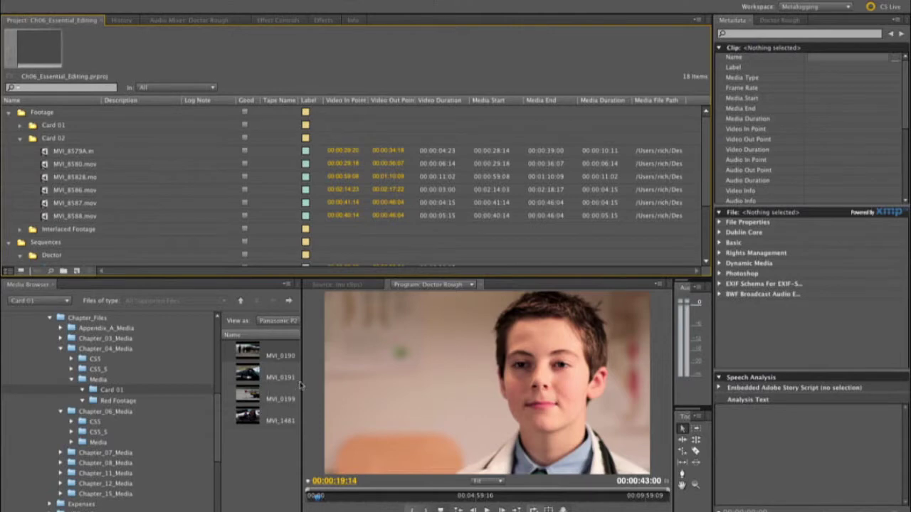
Widen the file list, open MVI_0190 (00:00:14:05) in the Source Monitor and scrub through it
{"action": "left_click_drag", "start_coordinate": [301, 383], "coordinate": [352, 383]}
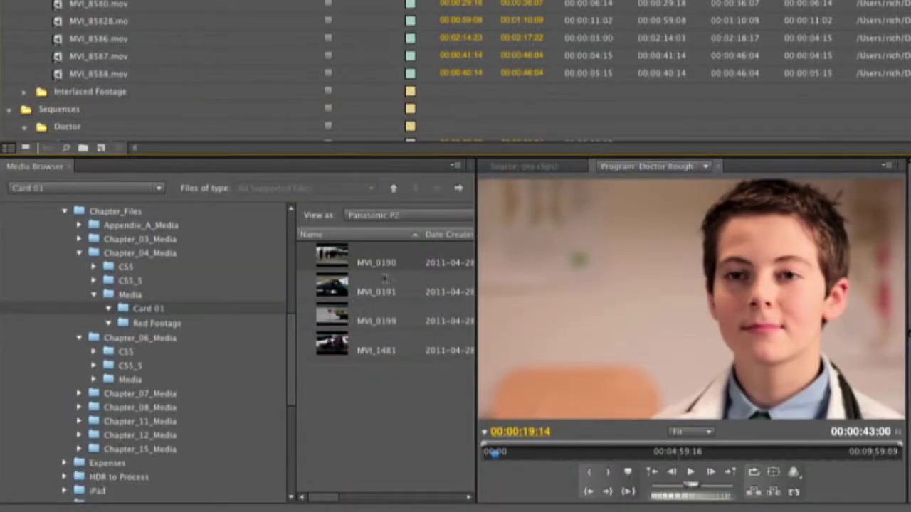
{"action": "double_click", "coordinate": [340, 263]}
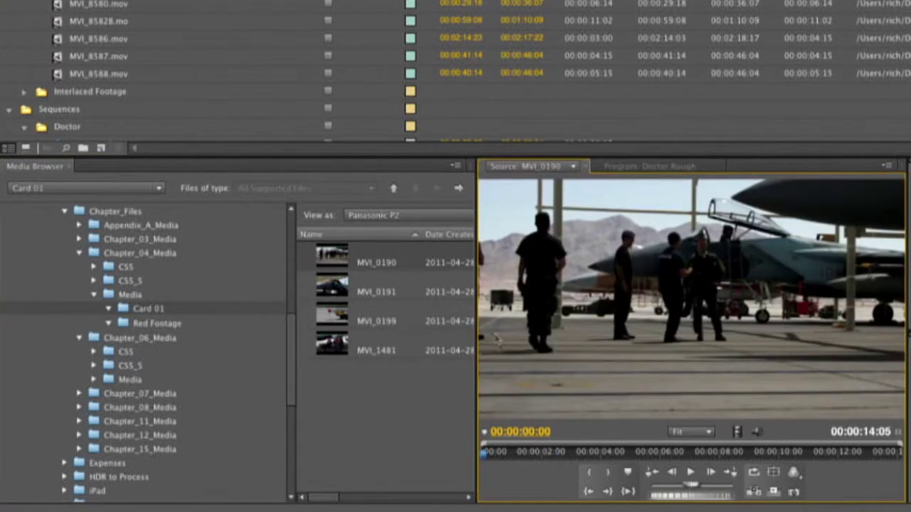
{"action": "left_click_drag", "start_coordinate": [512, 455], "coordinate": [616, 455]}
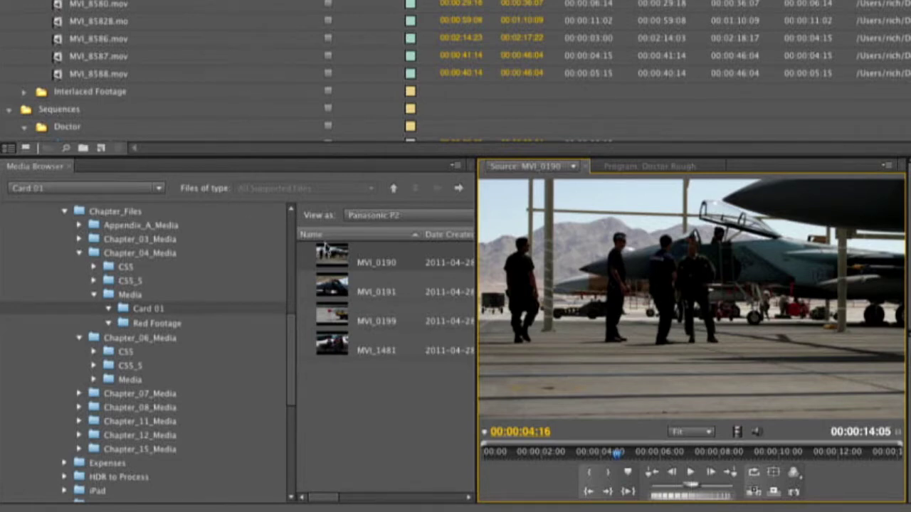
{"action": "left_click", "coordinate": [329, 261]}
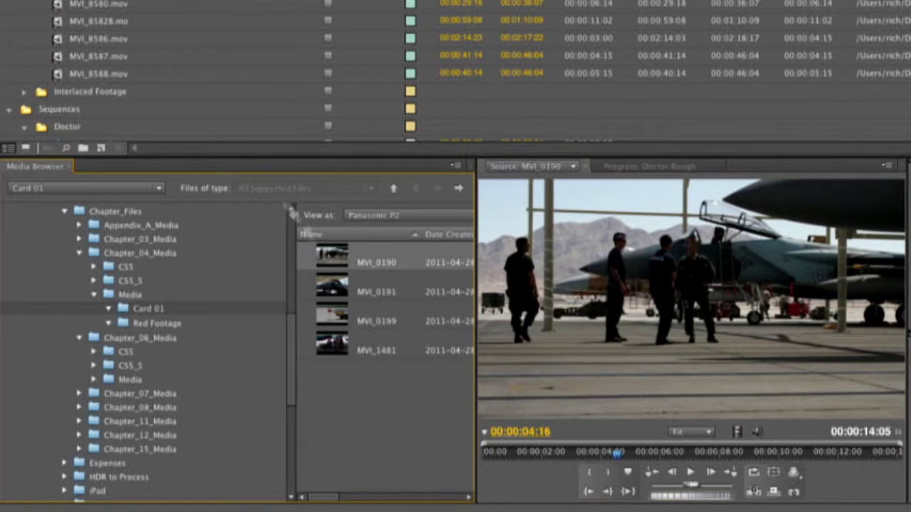
Drag MVI_0190 into the Project panel, then drag the whole Card 01 folder in from the Media folder
{"action": "scroll", "coordinate": [209, 128], "scroll_direction": "down", "scroll_amount": 3}
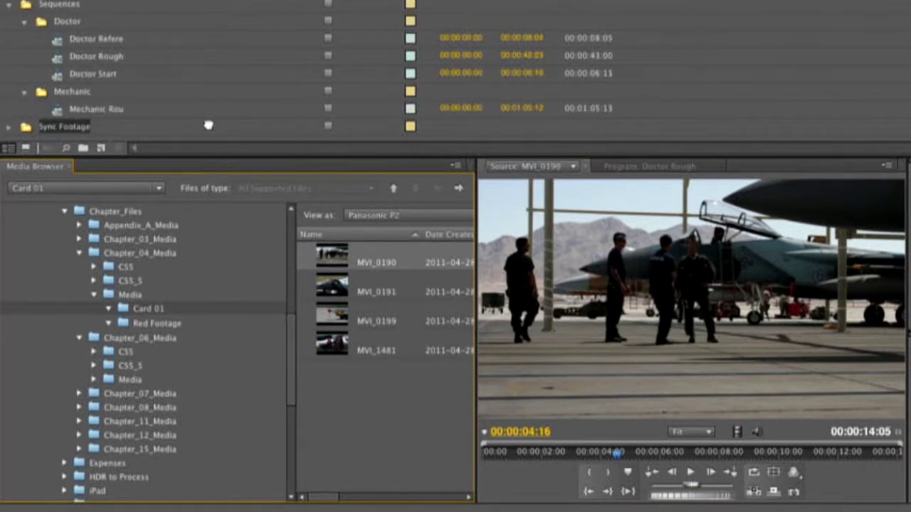
{"action": "left_click_drag", "start_coordinate": [209, 125], "coordinate": [26, 109]}
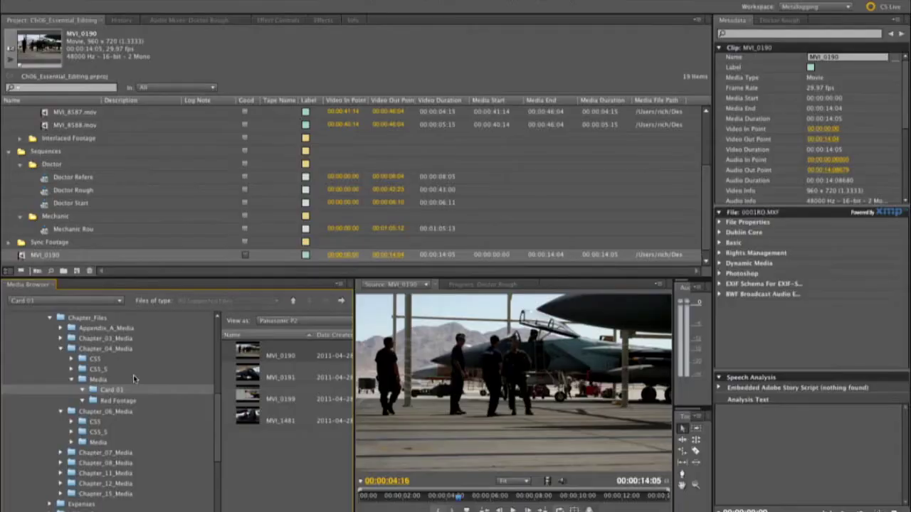
{"action": "left_click", "coordinate": [88, 381]}
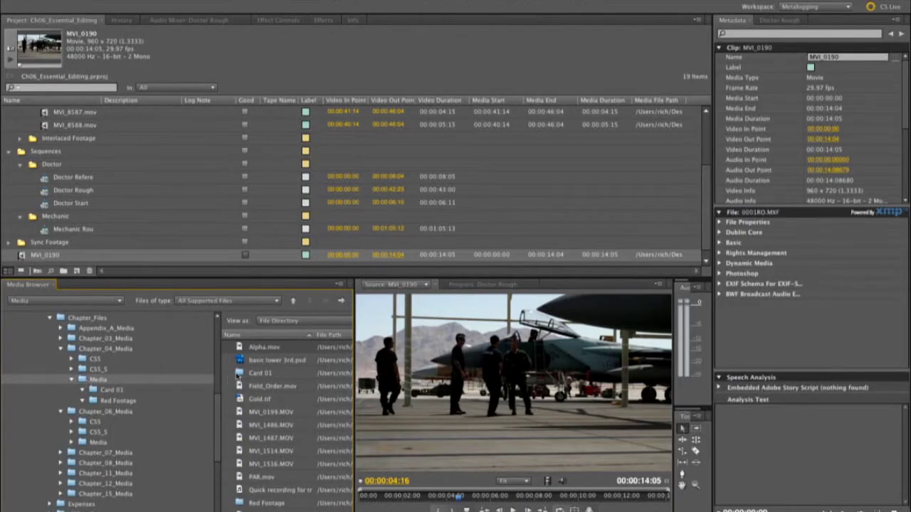
{"action": "left_click", "coordinate": [239, 375]}
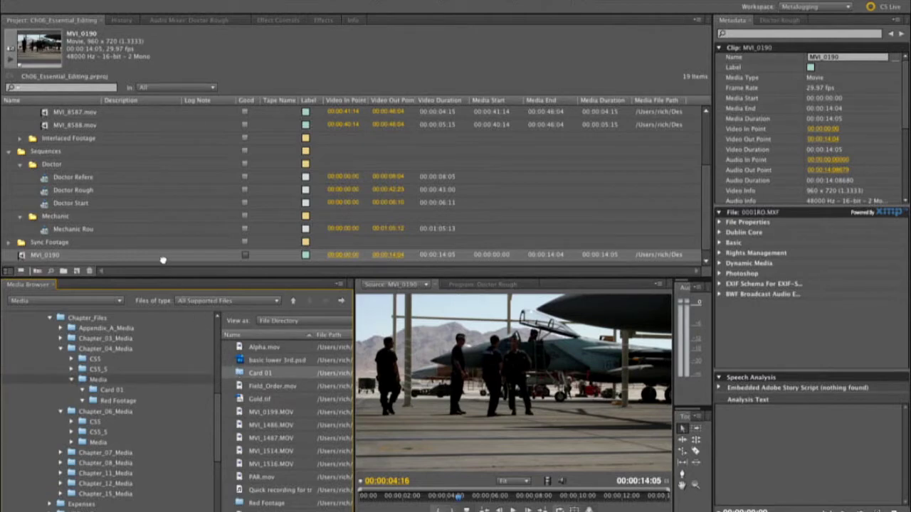
{"action": "left_click_drag", "start_coordinate": [161, 259], "coordinate": [160, 258]}
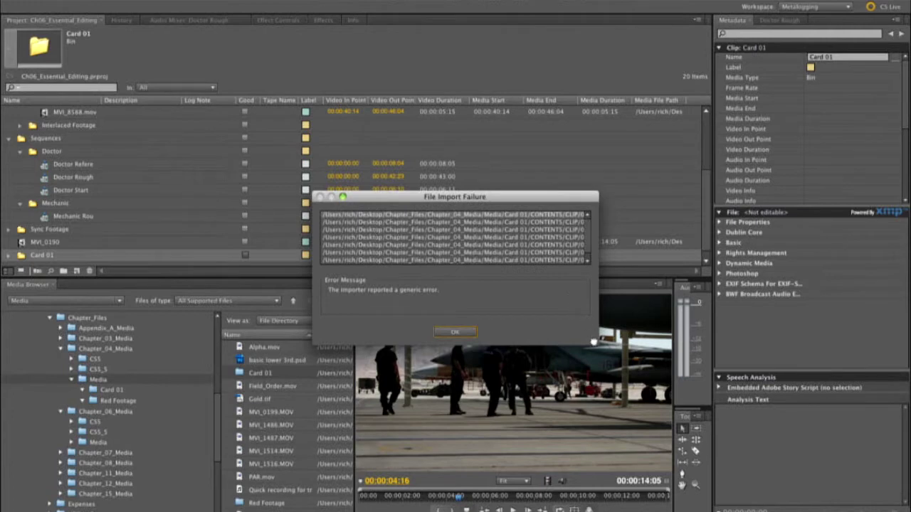
Dismiss the File Import Failure dialog and scroll through the Card 01 bin's MXF files and BMP stills
{"action": "left_click", "coordinate": [588, 260]}
{"action": "left_click_drag", "start_coordinate": [588, 258], "coordinate": [589, 224]}
{"action": "left_click", "coordinate": [455, 330]}
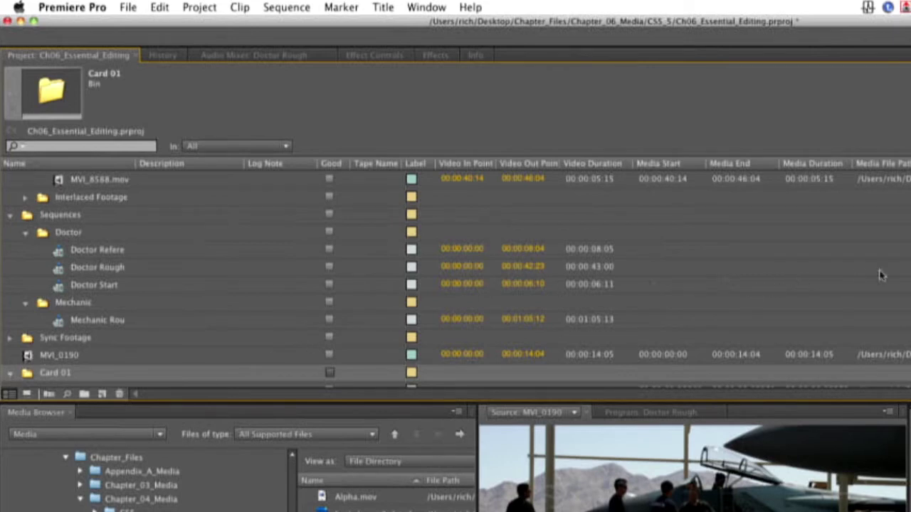
{"action": "scroll", "coordinate": [456, 277], "scroll_direction": "down", "scroll_amount": 5}
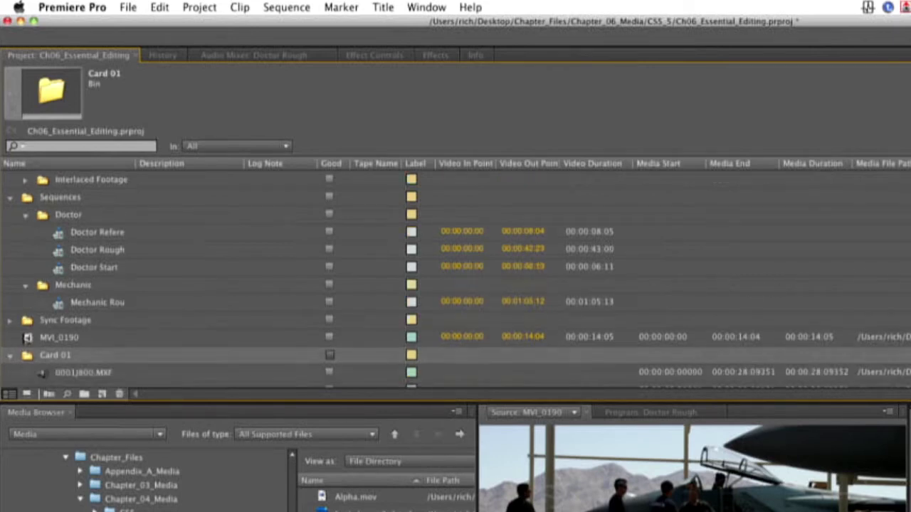
{"action": "scroll", "coordinate": [456, 278], "scroll_direction": "down", "scroll_amount": 2}
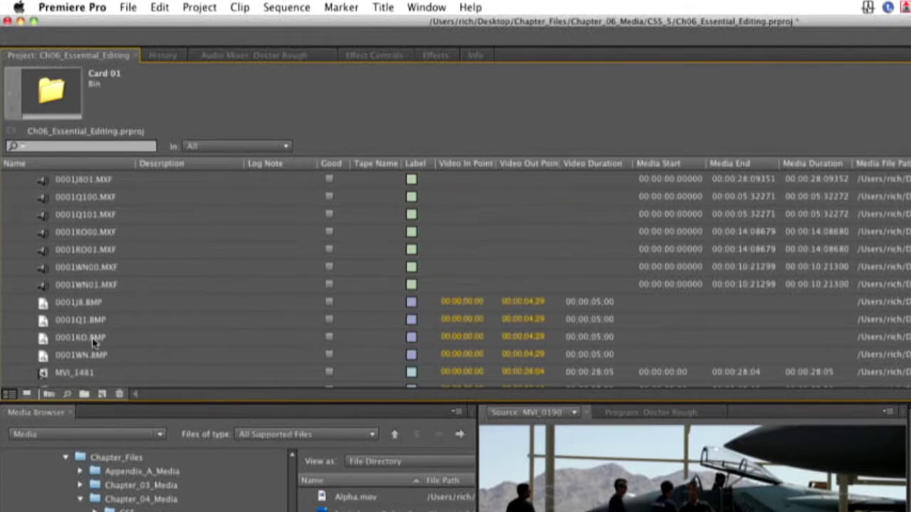
{"action": "scroll", "coordinate": [92, 343], "scroll_direction": "up", "scroll_amount": 3}
{"action": "scroll", "coordinate": [92, 343], "scroll_direction": "down", "scroll_amount": 5}
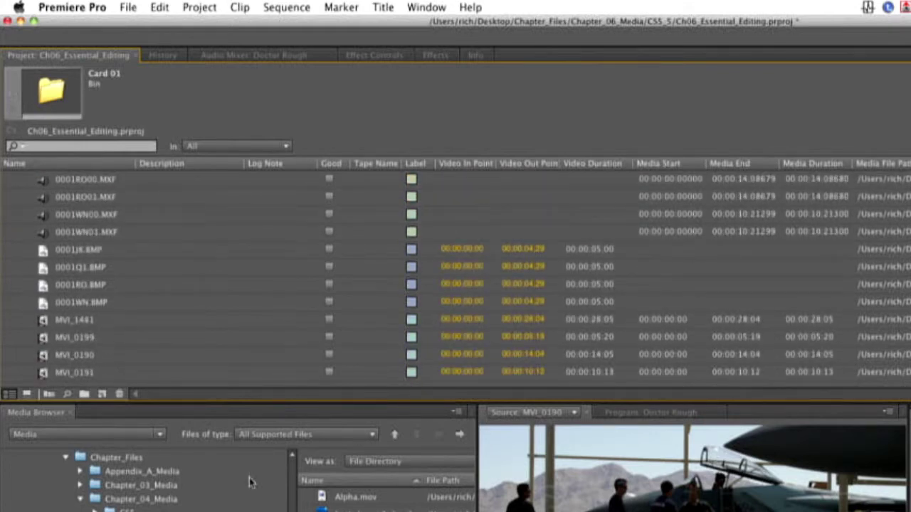
{"action": "scroll", "coordinate": [72, 198], "scroll_direction": "up", "scroll_amount": 5}
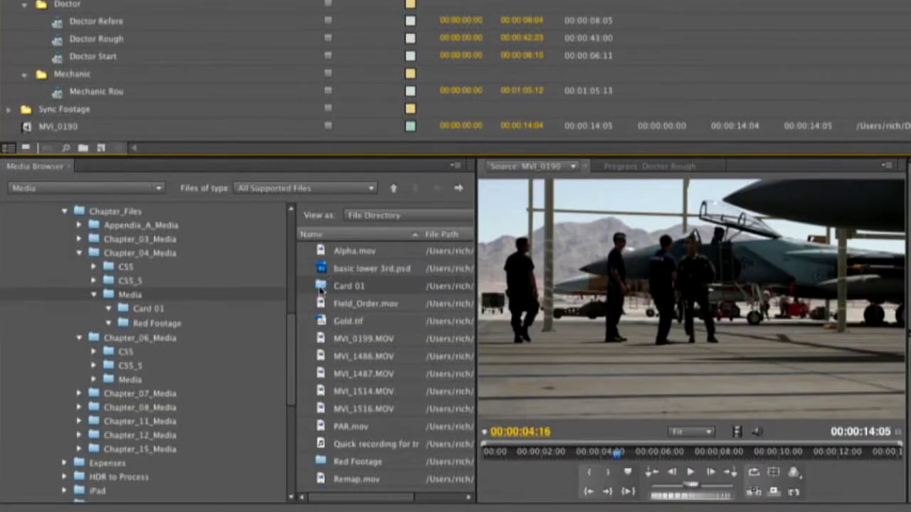
Import MVI_0191 into the project, then open MVI_0199 (00:00:05:20) in the Source Monitor and scrub through it
{"action": "double_click", "coordinate": [320, 288]}
{"action": "left_click", "coordinate": [329, 292]}
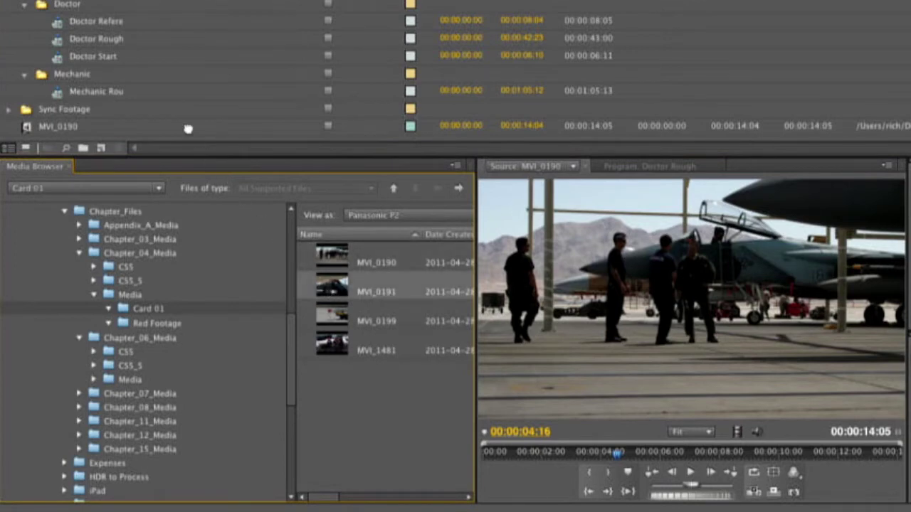
{"action": "left_click_drag", "start_coordinate": [188, 128], "coordinate": [186, 127]}
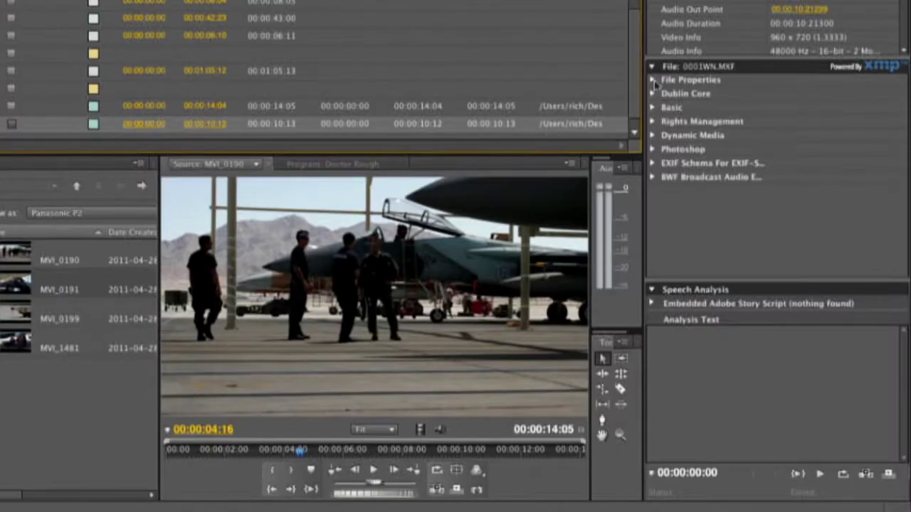
{"action": "left_click", "coordinate": [653, 80]}
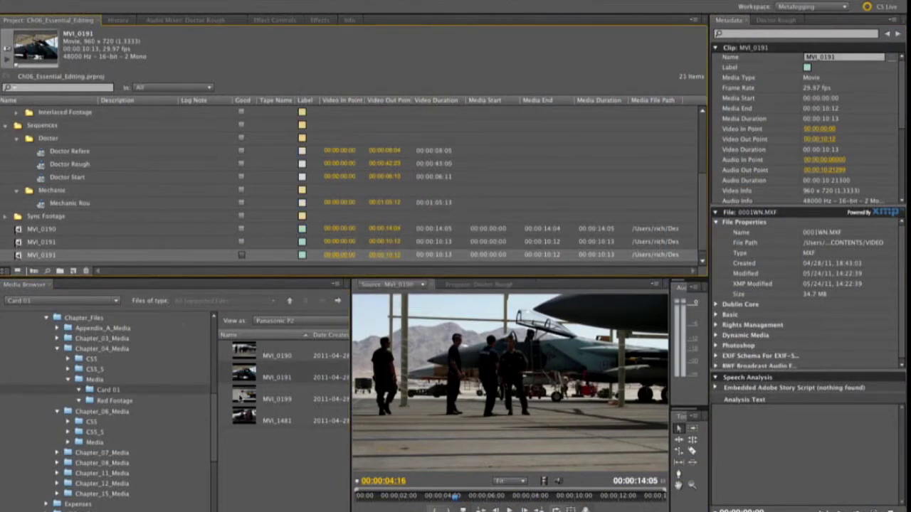
{"action": "double_click", "coordinate": [242, 397]}
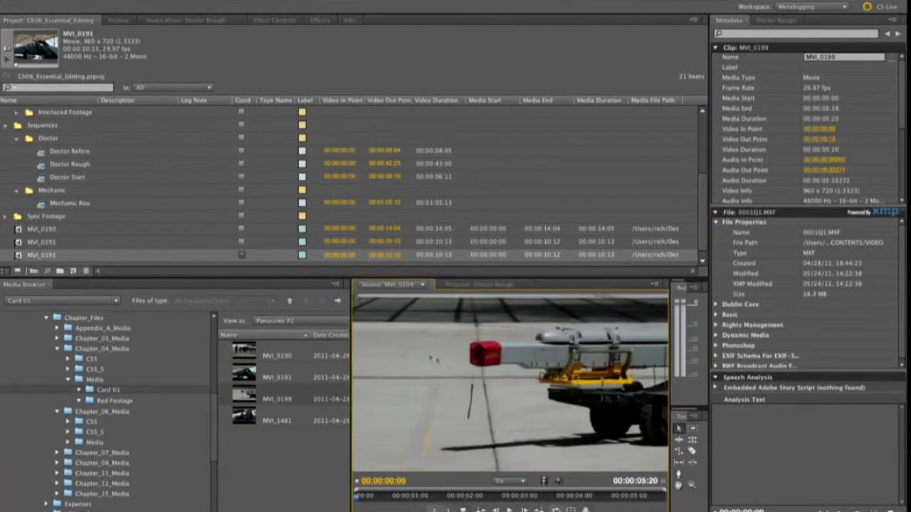
{"action": "left_click_drag", "start_coordinate": [374, 499], "coordinate": [597, 501]}
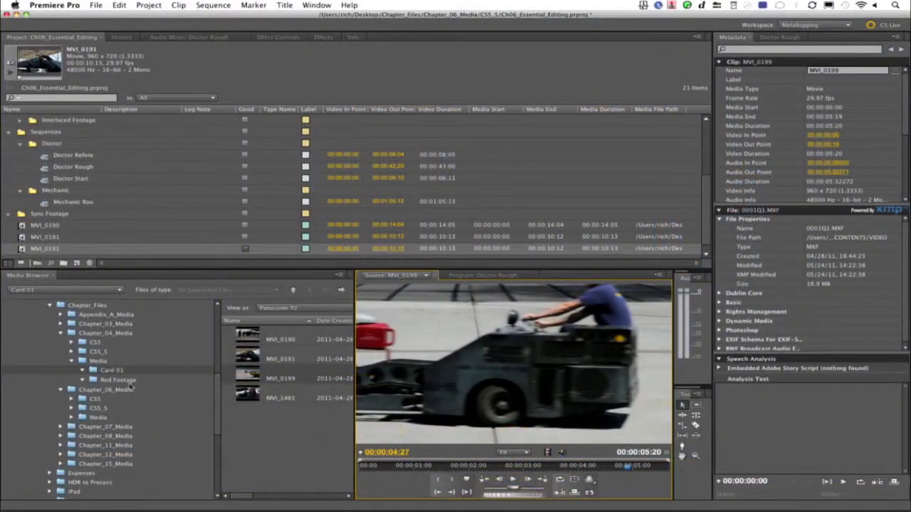
Drag RED clip A001_C007 from Red Footage into the project and scrub its 00:00:02:14 flower footage
{"action": "left_click", "coordinate": [126, 382]}
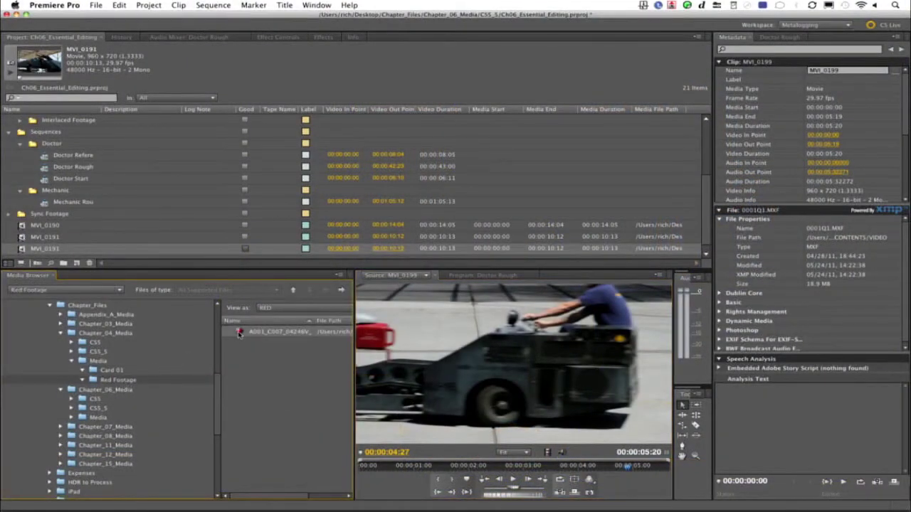
{"action": "left_click_drag", "start_coordinate": [239, 334], "coordinate": [161, 238]}
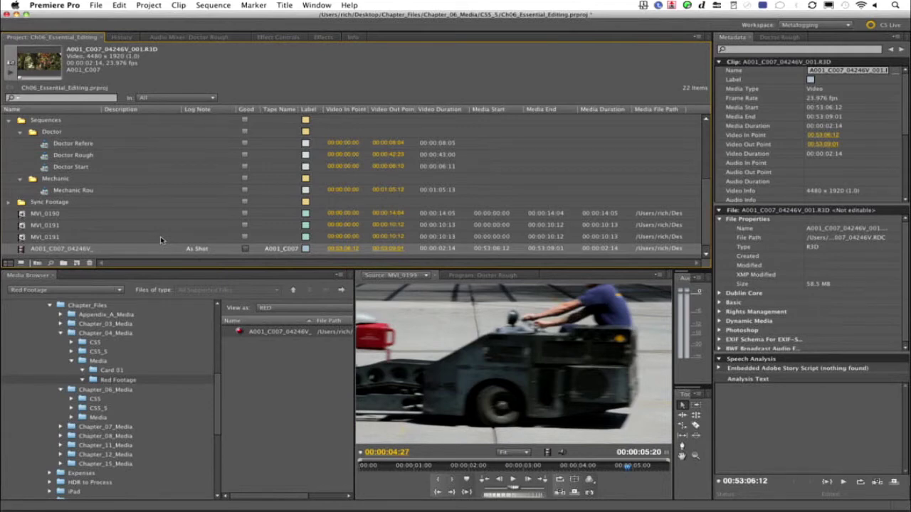
{"action": "double_click", "coordinate": [22, 250]}
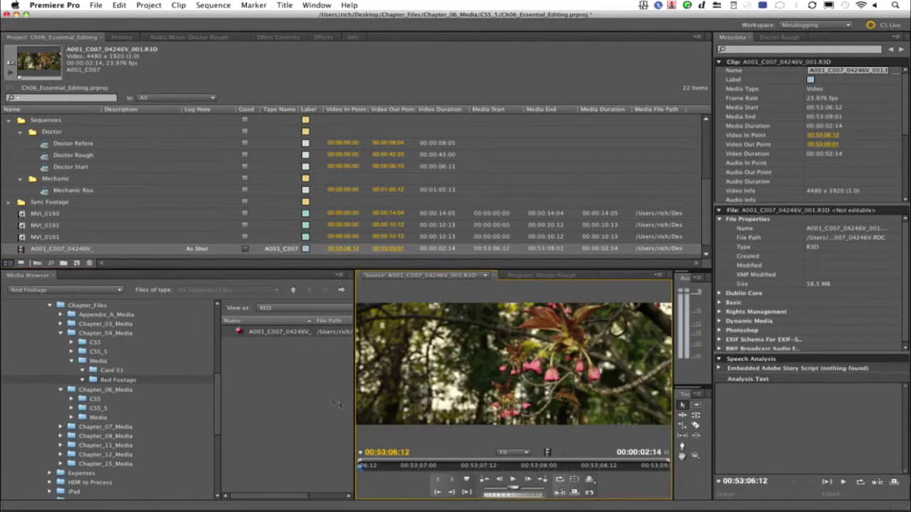
{"action": "left_click_drag", "start_coordinate": [383, 468], "coordinate": [626, 472]}
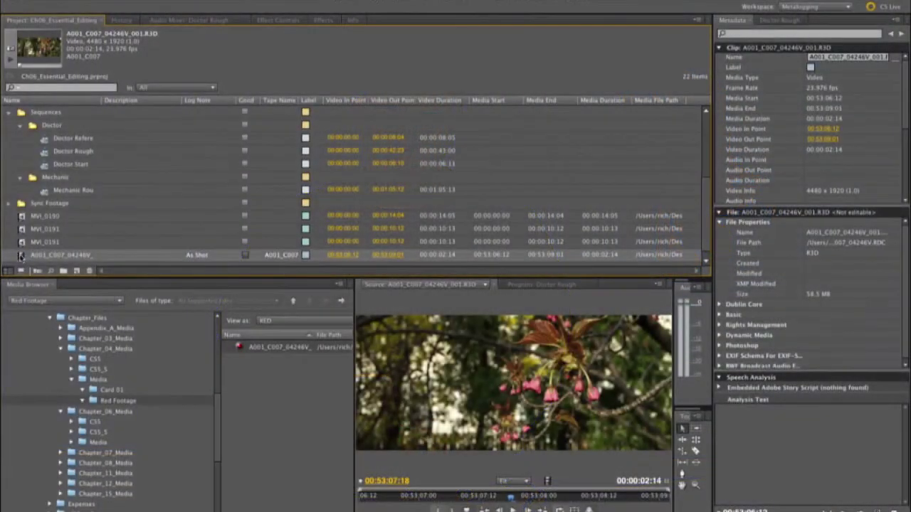
In the clip's RED R3D Source Settings, set ISO 500, auto white balance, Mild chroma denoise and Kelvin 4426
{"action": "right_click", "coordinate": [20, 259]}
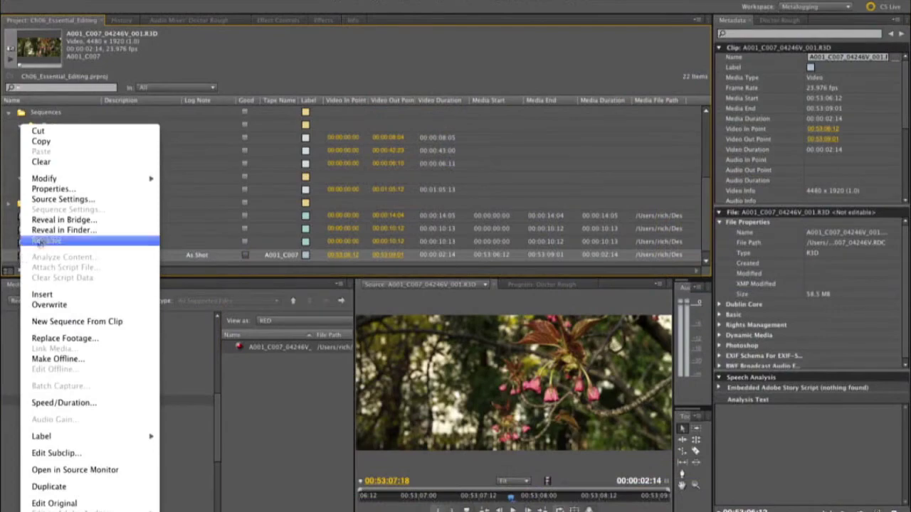
{"action": "left_click", "coordinate": [65, 200]}
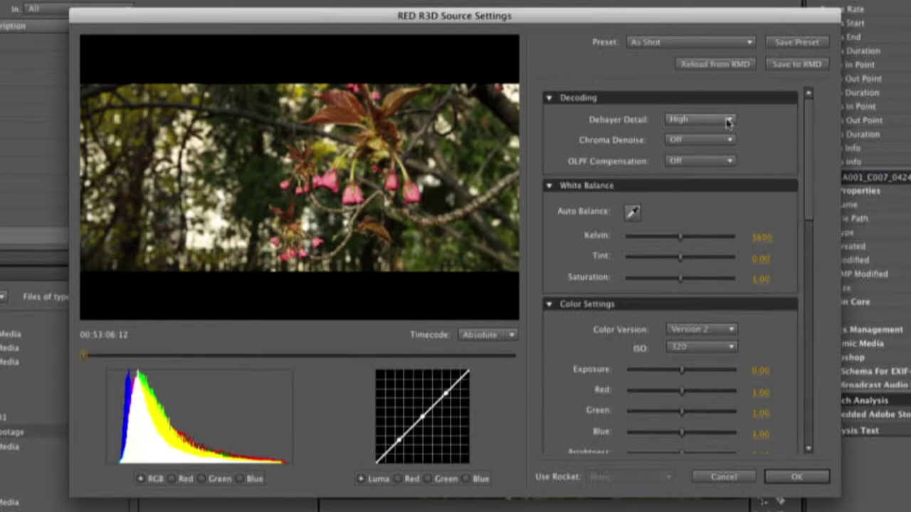
{"action": "left_click", "coordinate": [696, 347]}
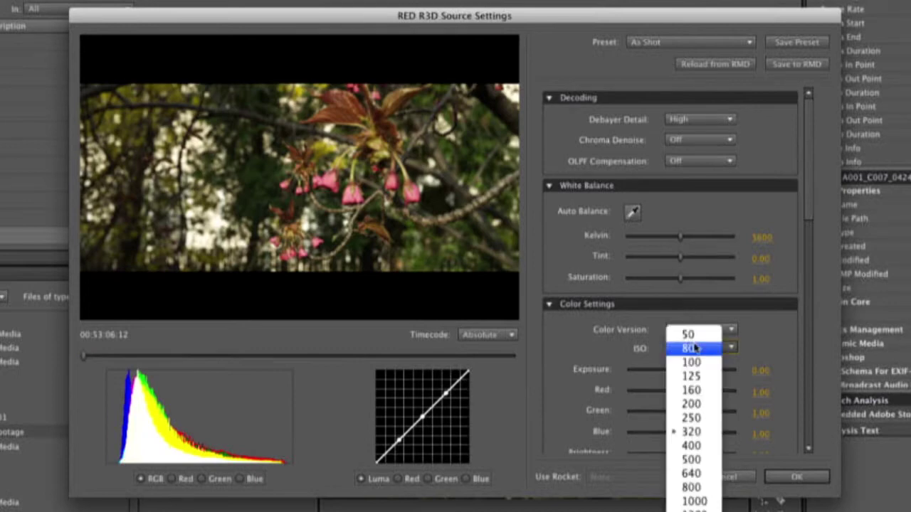
{"action": "left_click", "coordinate": [694, 459]}
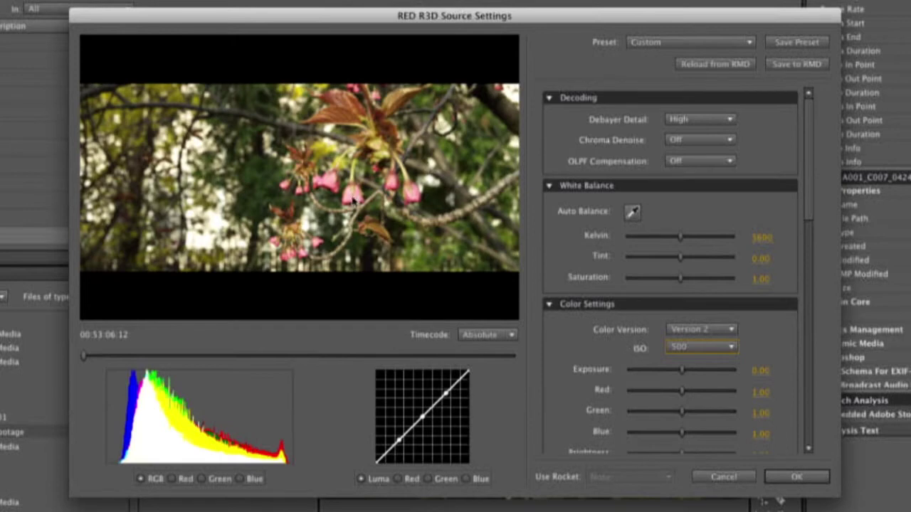
{"action": "left_click", "coordinate": [633, 211]}
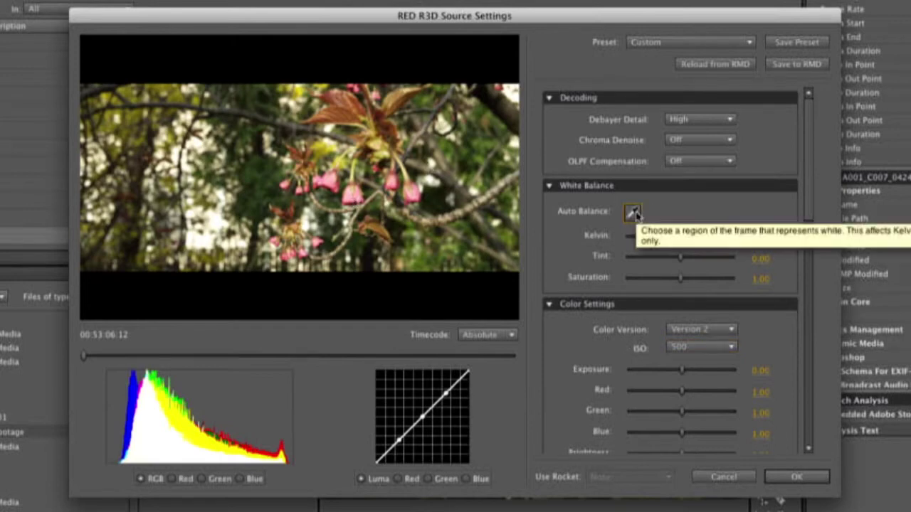
{"action": "left_click", "coordinate": [201, 239]}
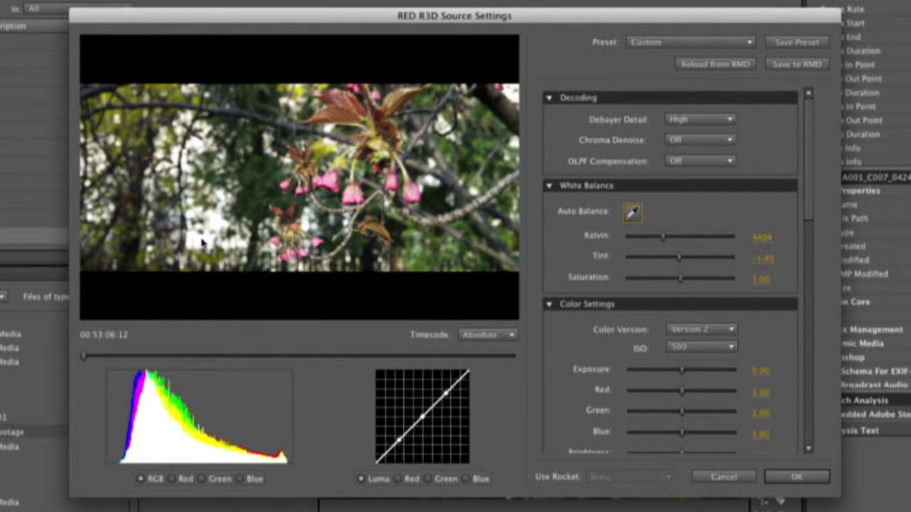
{"action": "left_click", "coordinate": [714, 142]}
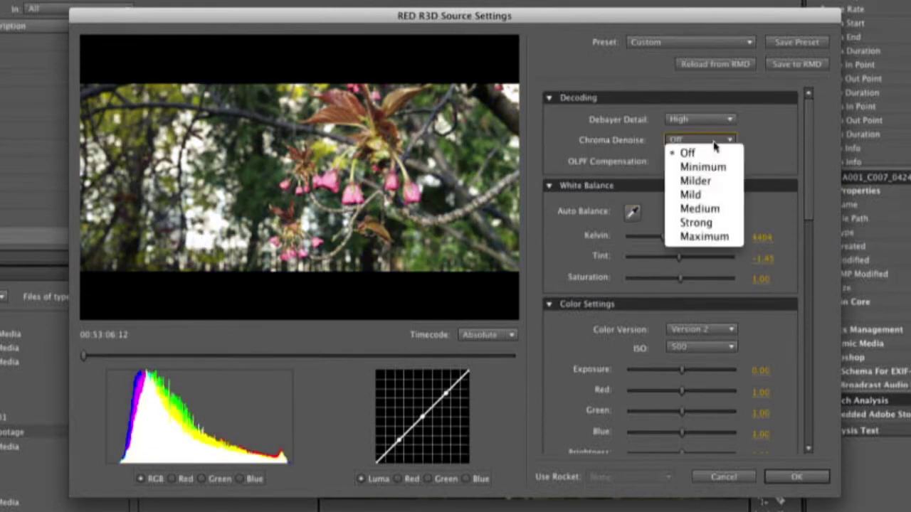
{"action": "left_click", "coordinate": [721, 194]}
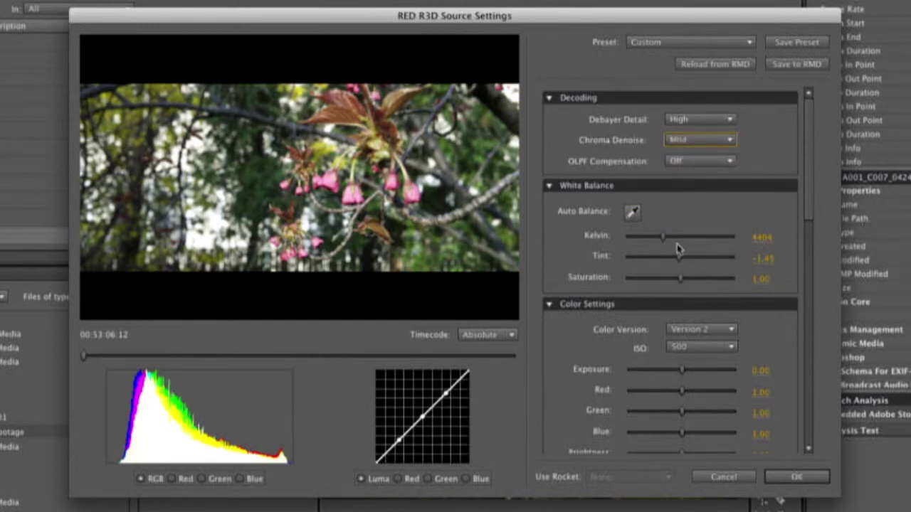
{"action": "mouse_move", "coordinate": [672, 242]}
{"action": "left_mouse_down"}
{"action": "mouse_move", "coordinate": [697, 239]}
{"action": "mouse_move", "coordinate": [663, 240]}
{"action": "left_mouse_up"}
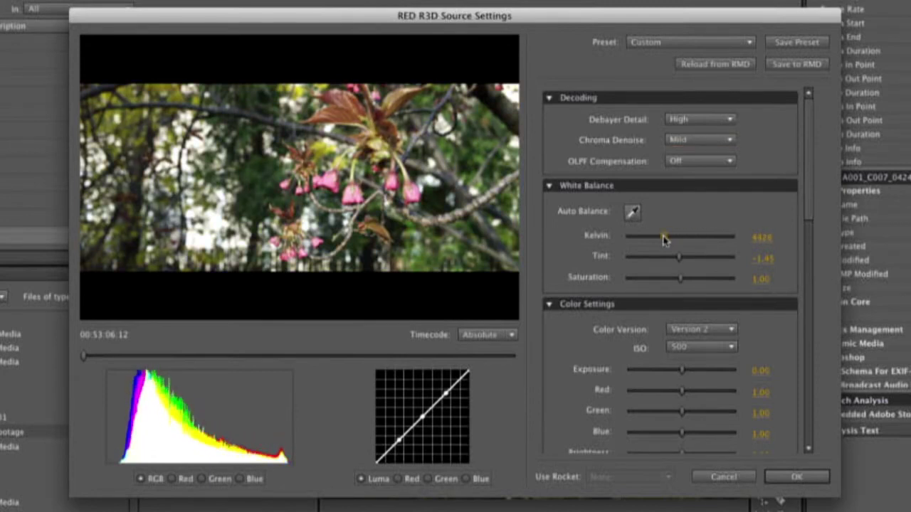
In Color Settings, set Highlight to 0.76, Shadow to 0.62 and Contrast to 0.51
{"action": "left_click", "coordinate": [548, 186]}
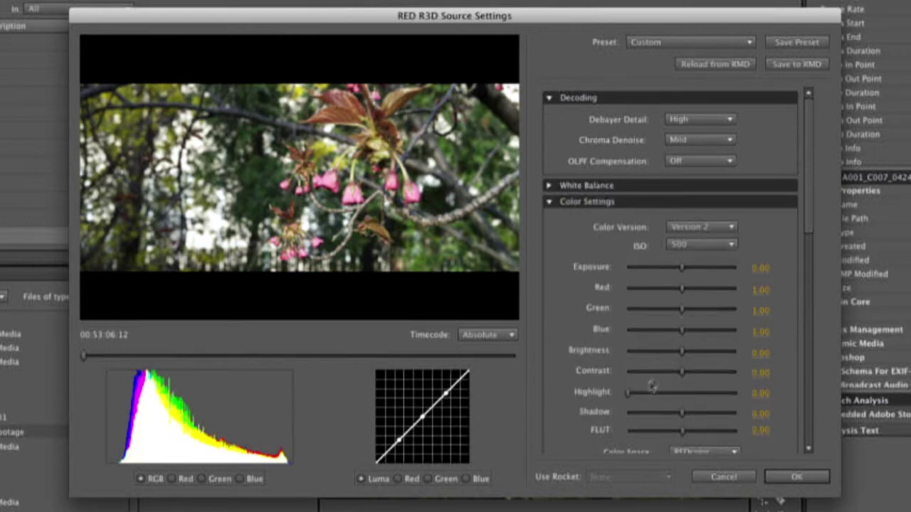
{"action": "left_click_drag", "start_coordinate": [638, 395], "coordinate": [699, 418]}
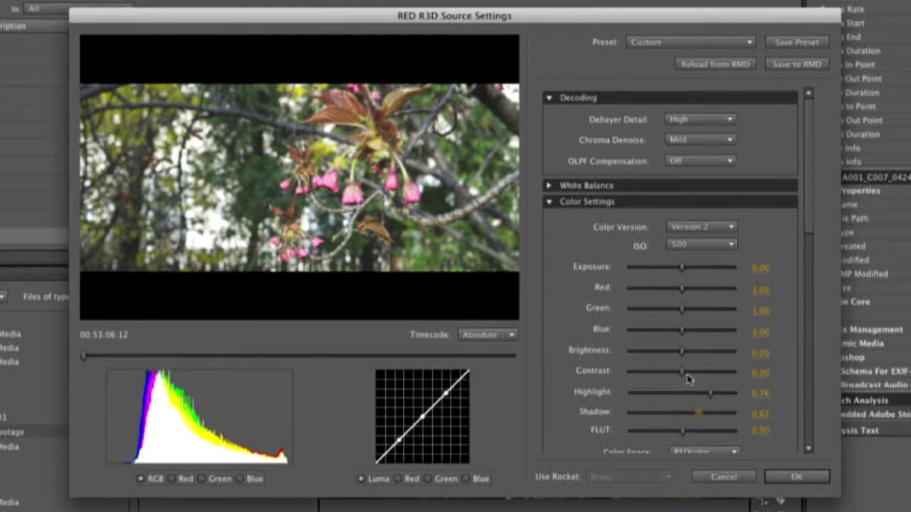
{"action": "left_click_drag", "start_coordinate": [687, 378], "coordinate": [711, 377]}
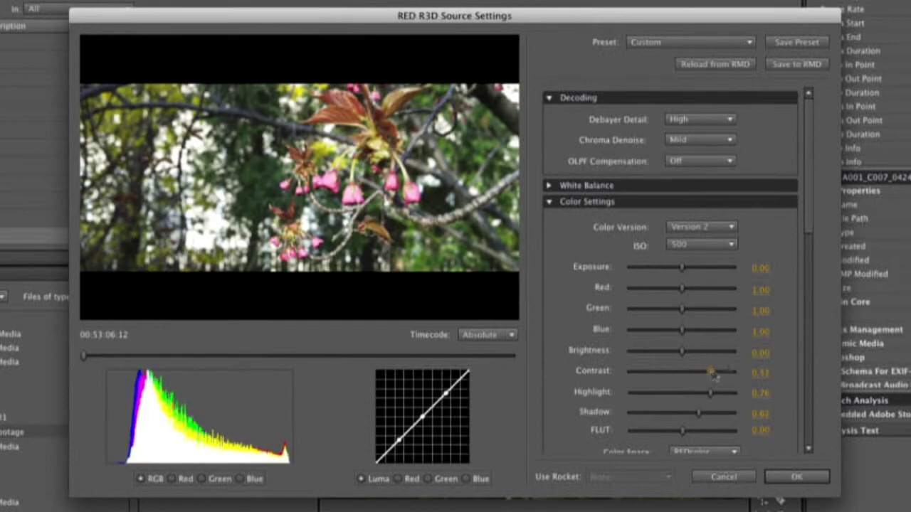
In Curve Settings, move Luma Midtones to 0.44/0.56 and Darks to 0.26/0.21, with Lights at 0.81/0.63
{"action": "left_click", "coordinate": [551, 202]}
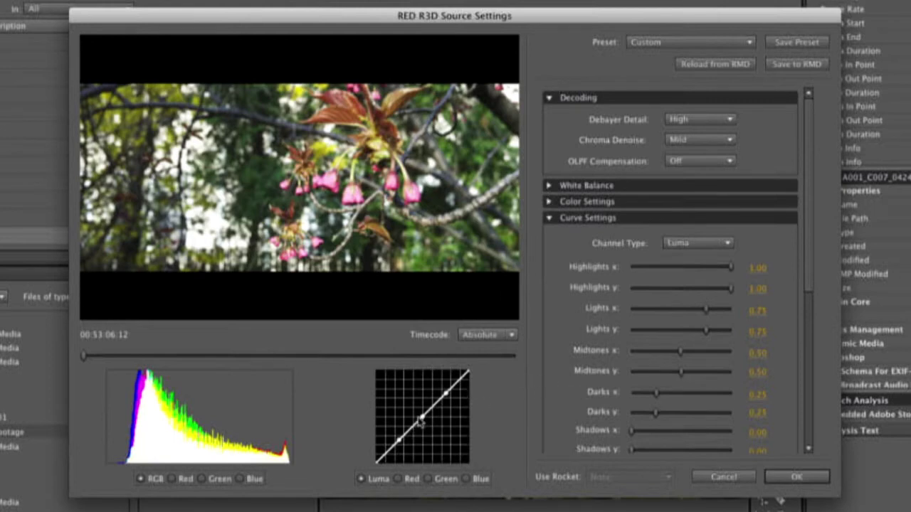
{"action": "left_click_drag", "start_coordinate": [421, 421], "coordinate": [453, 411]}
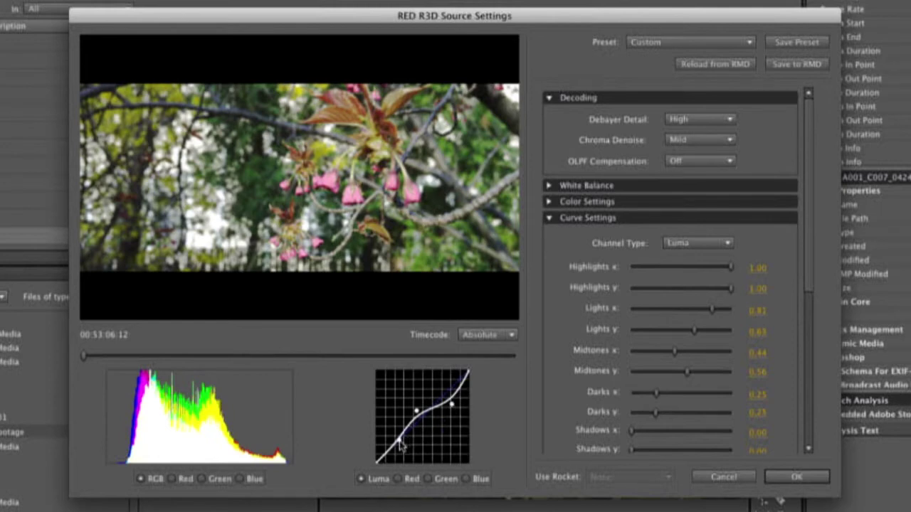
{"action": "left_click_drag", "start_coordinate": [400, 444], "coordinate": [402, 447]}
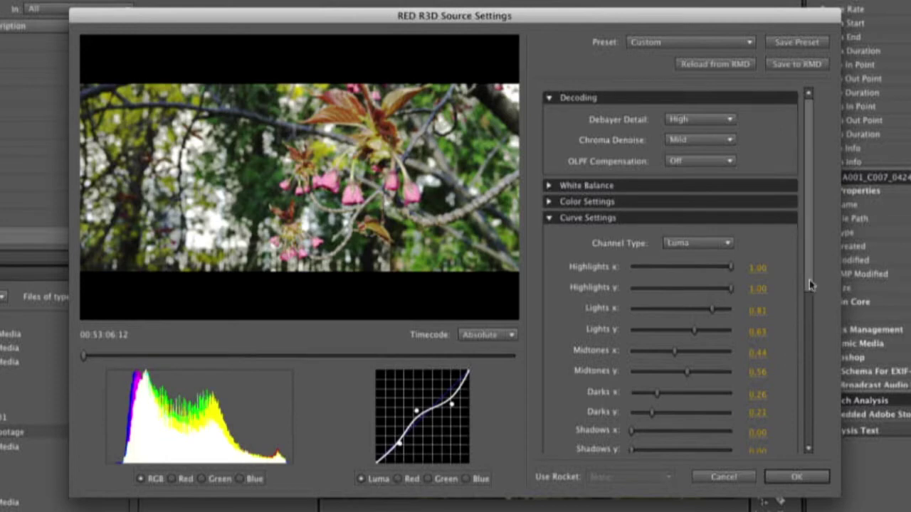
{"action": "left_click_drag", "start_coordinate": [811, 289], "coordinate": [810, 375]}
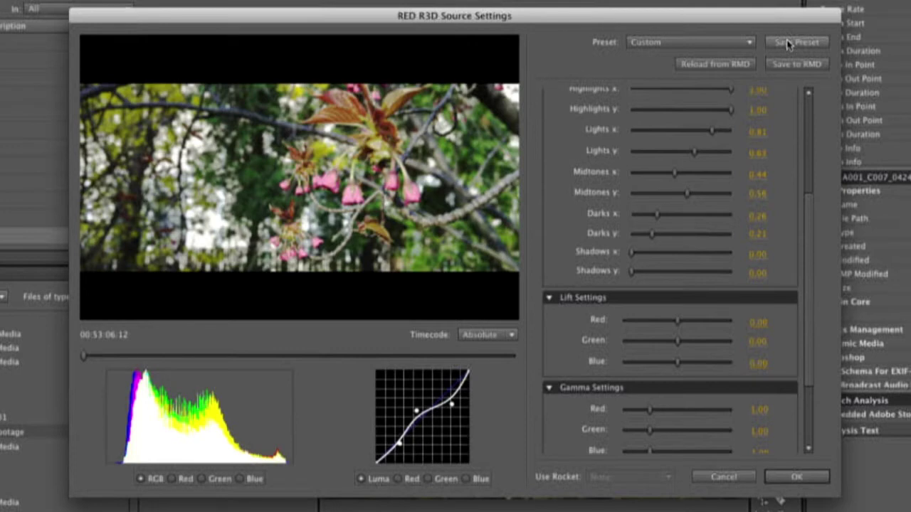
Confirm the RED color adjustments and close the R3D Source Settings dialog to return to the flower clip
{"action": "left_click", "coordinate": [790, 479]}
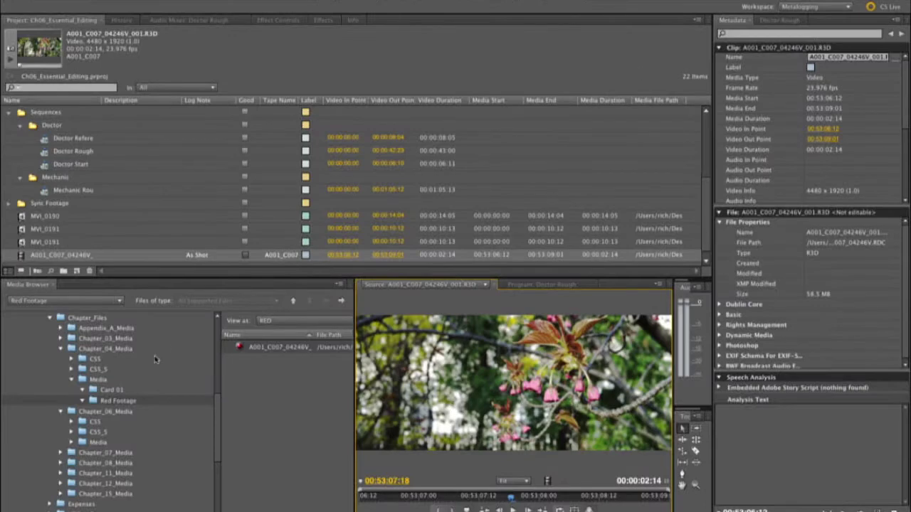
Maximize the Media Browser and reselect the P2 Card 01 folder
{"action": "left_click", "coordinate": [112, 390]}
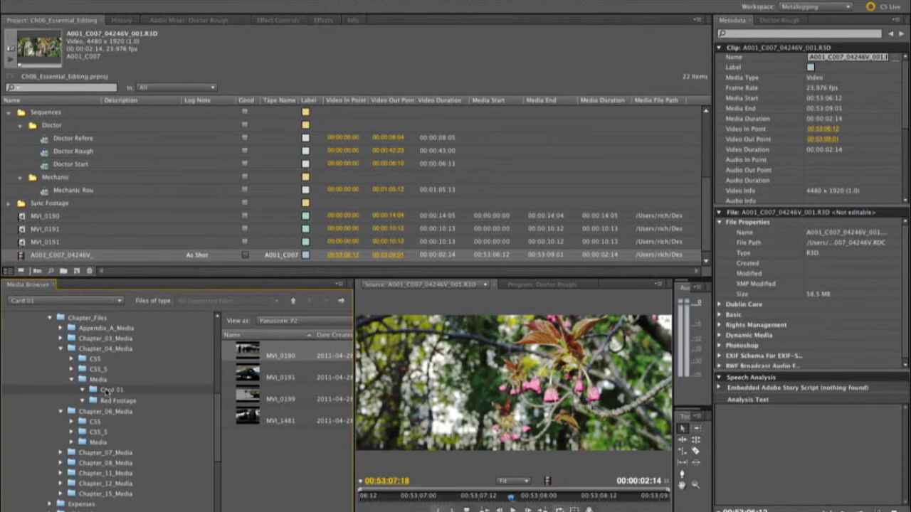
{"action": "key", "text": "grave"}
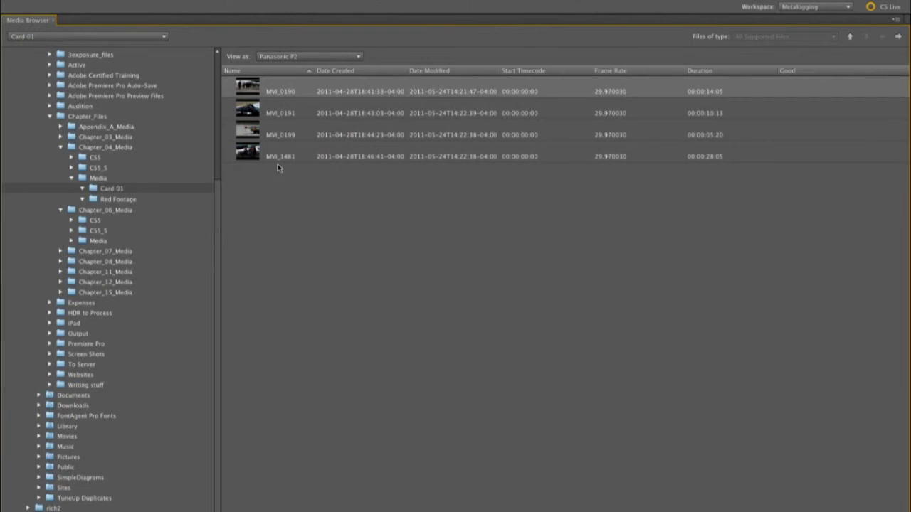
{"action": "key", "text": "Up"}
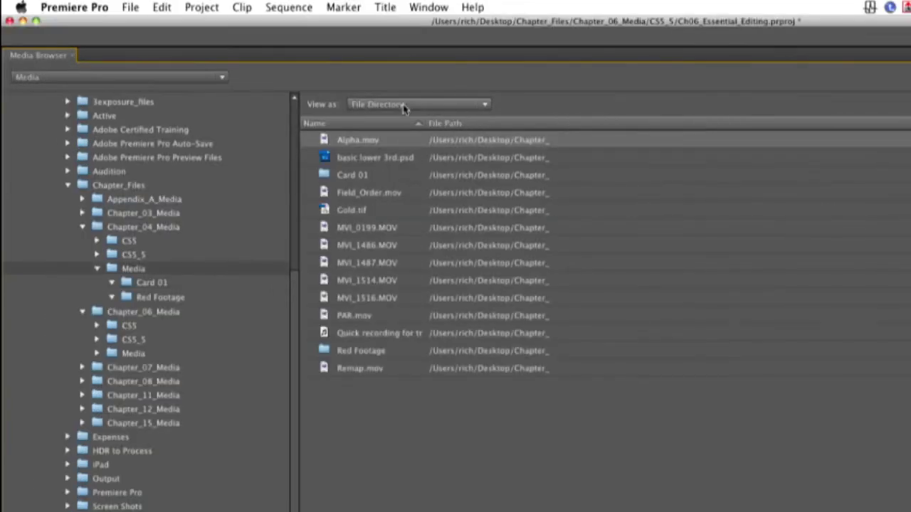
{"action": "left_click", "coordinate": [164, 282]}
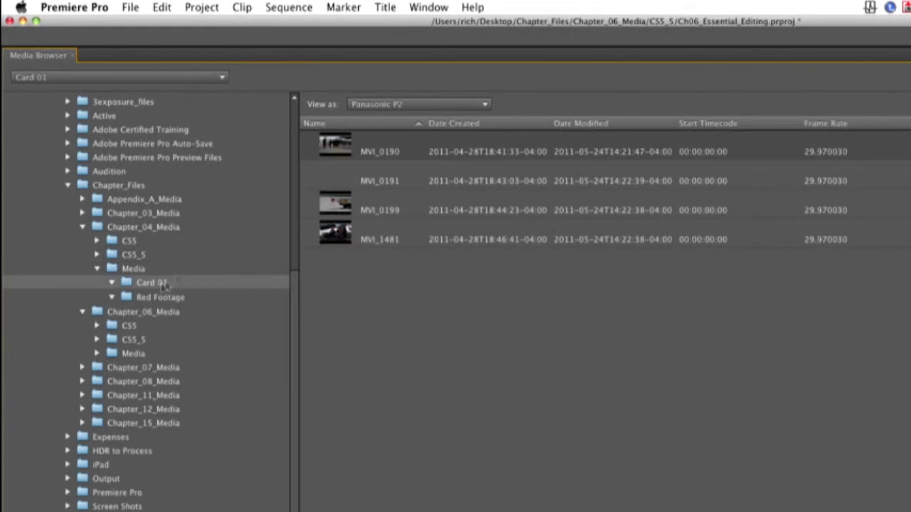
Switch View as to File Directory and list Chapter_04_Media's Media files, such as Alpha.mov
{"action": "left_click", "coordinate": [442, 108]}
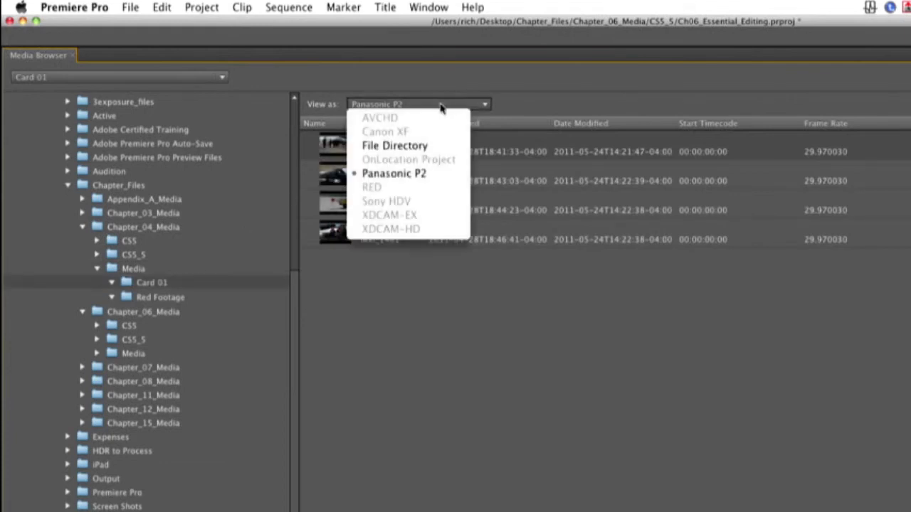
{"action": "left_click", "coordinate": [434, 145]}
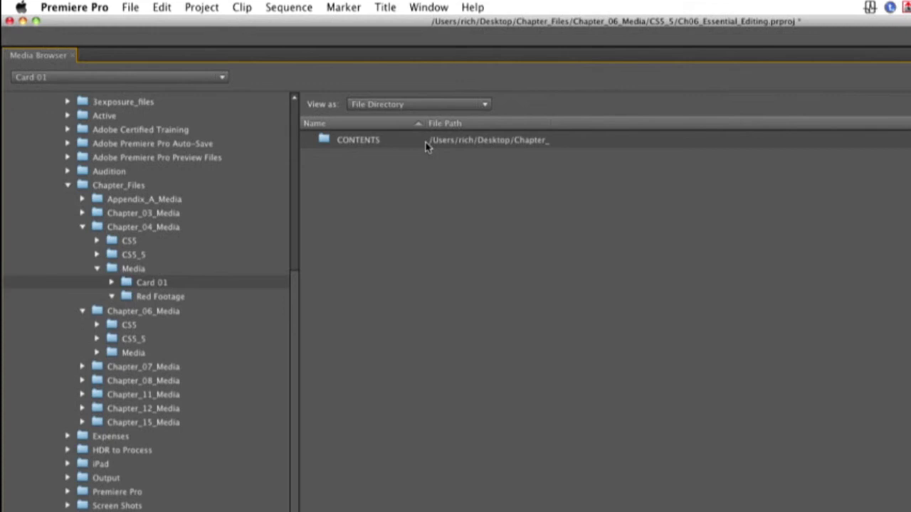
{"action": "left_click", "coordinate": [114, 271]}
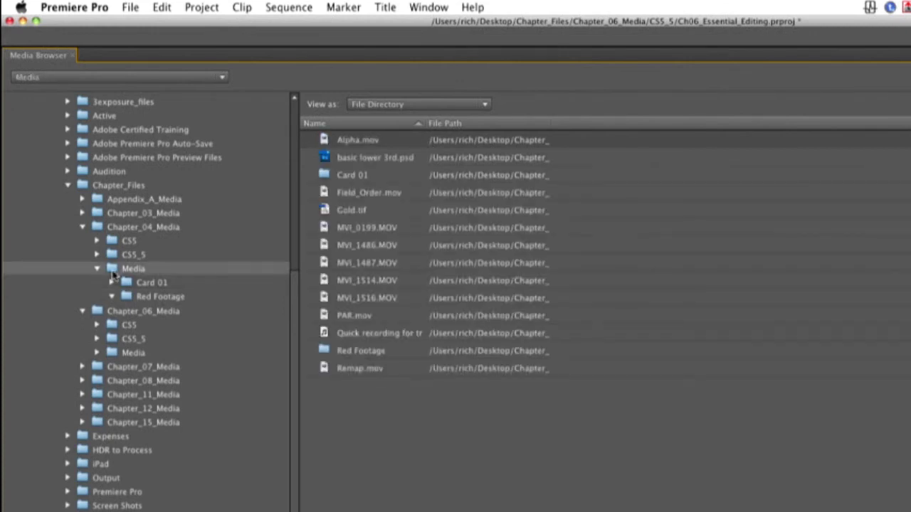
{"action": "left_click", "coordinate": [373, 196]}
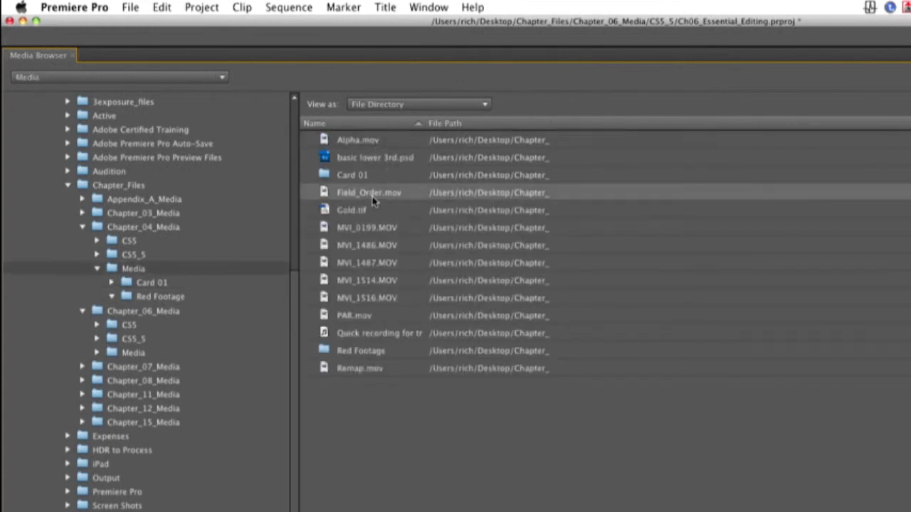
{"action": "left_click", "coordinate": [384, 106]}
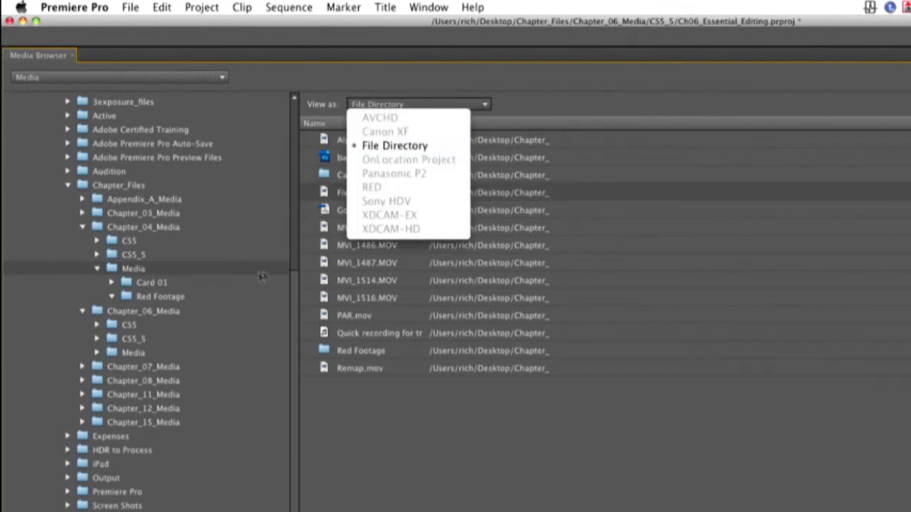
Check the Red Footage clip, then set Card 01's View as back to Panasonic P2
{"action": "left_click", "coordinate": [164, 298]}
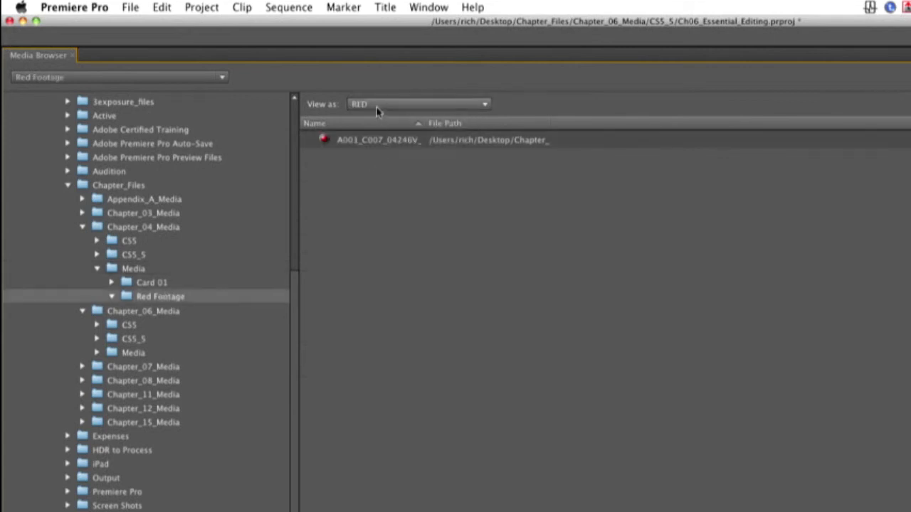
{"action": "left_click", "coordinate": [160, 285]}
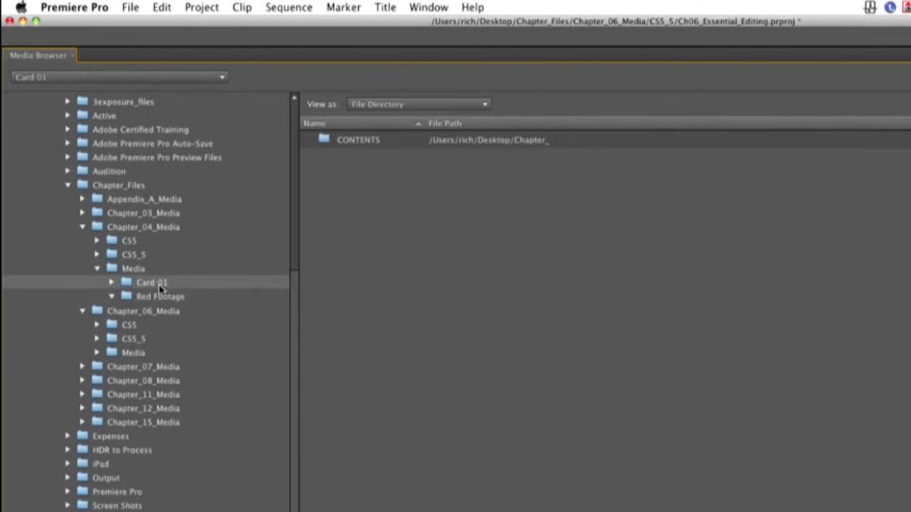
{"action": "left_click", "coordinate": [422, 104]}
{"action": "left_click", "coordinate": [397, 174]}
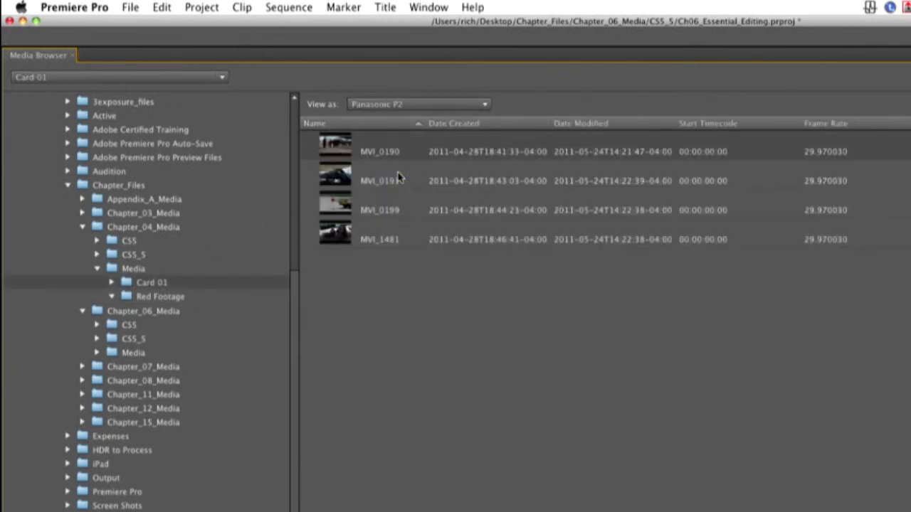
Open Chapter_06_Media's Media folder, listing the MVI clips, Palace.mov and the Sync folder
{"action": "left_click", "coordinate": [156, 297]}
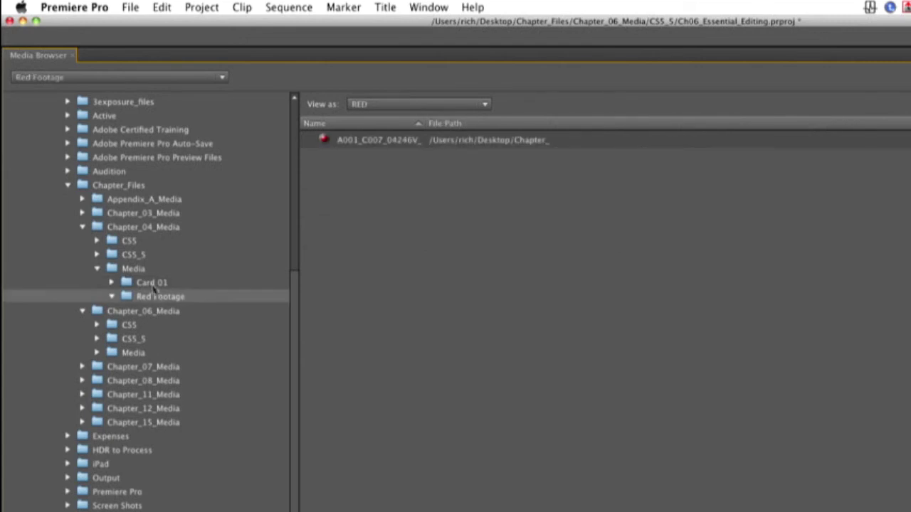
{"action": "left_click", "coordinate": [149, 283]}
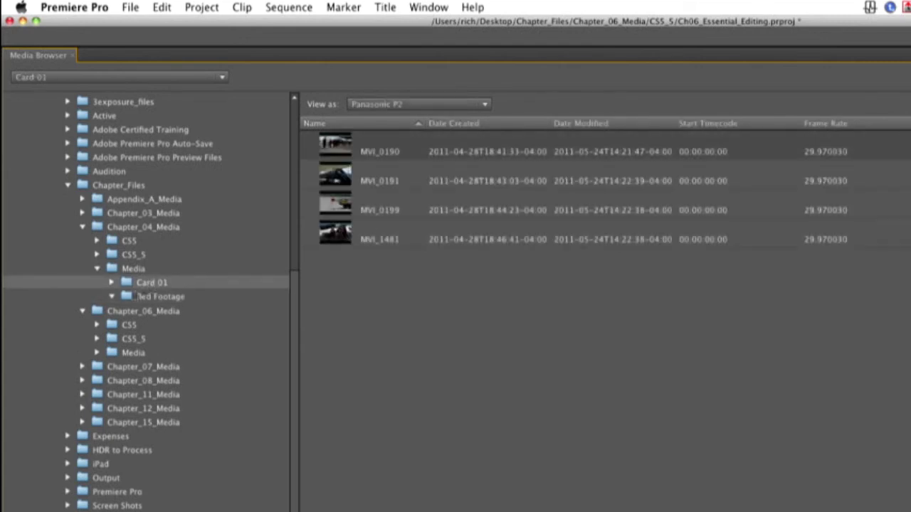
{"action": "left_click", "coordinate": [111, 313]}
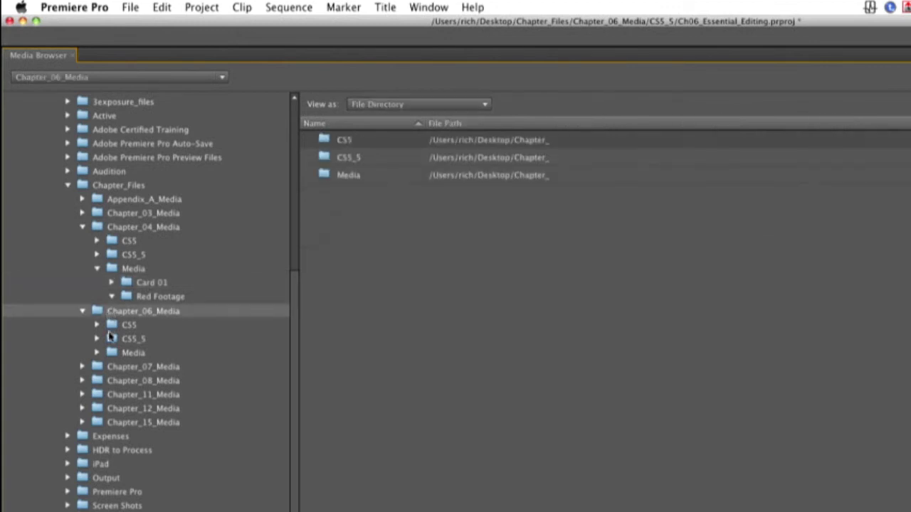
{"action": "left_click", "coordinate": [116, 352]}
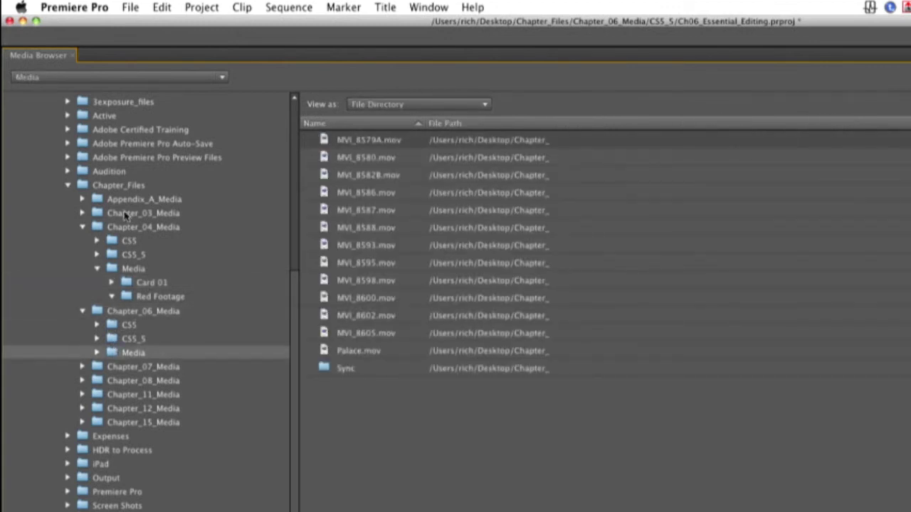
Open MVI_8595.mov in the Source monitor and scrub forward through it
{"action": "left_click", "coordinate": [327, 264]}
{"action": "double_click", "coordinate": [327, 264]}
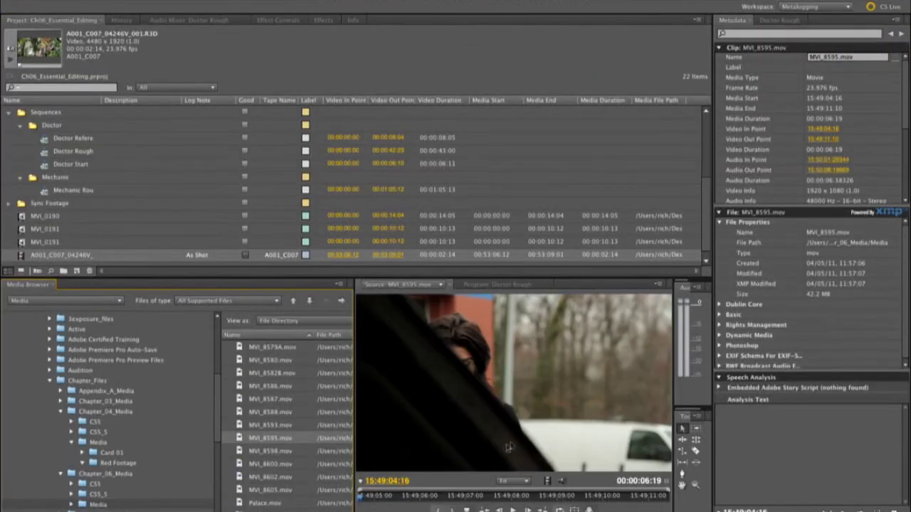
{"action": "left_click_drag", "start_coordinate": [447, 499], "coordinate": [473, 496]}
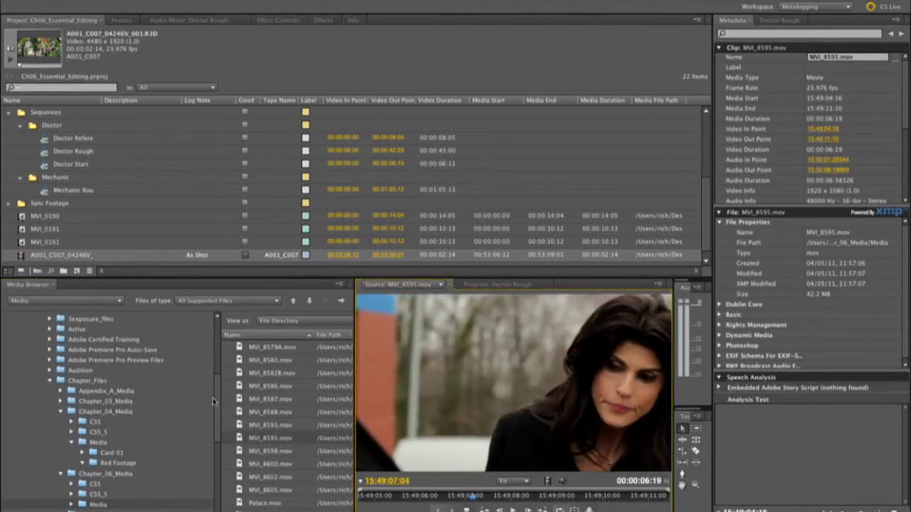
Restore the panel layout and play MVI_8587.mov (duration 00:00:04:15) in the Source monitor
{"action": "key", "text": "grave"}
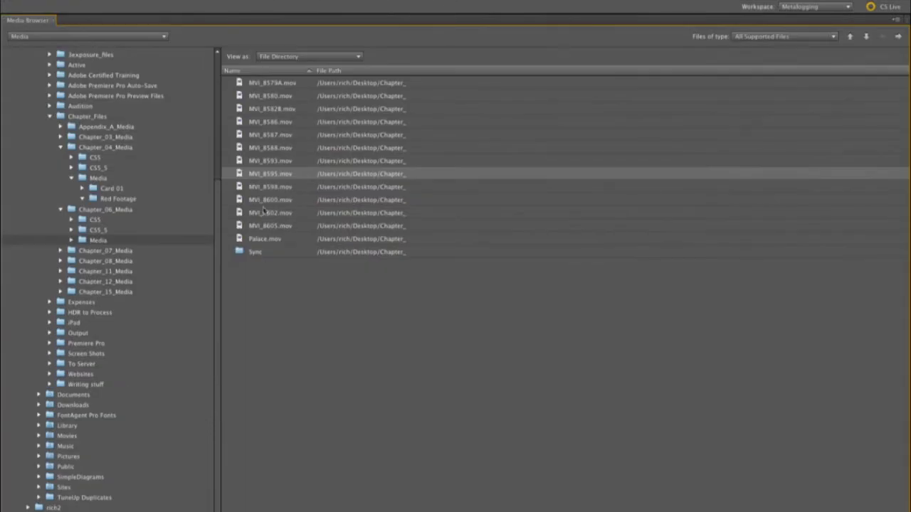
{"action": "left_click", "coordinate": [237, 134]}
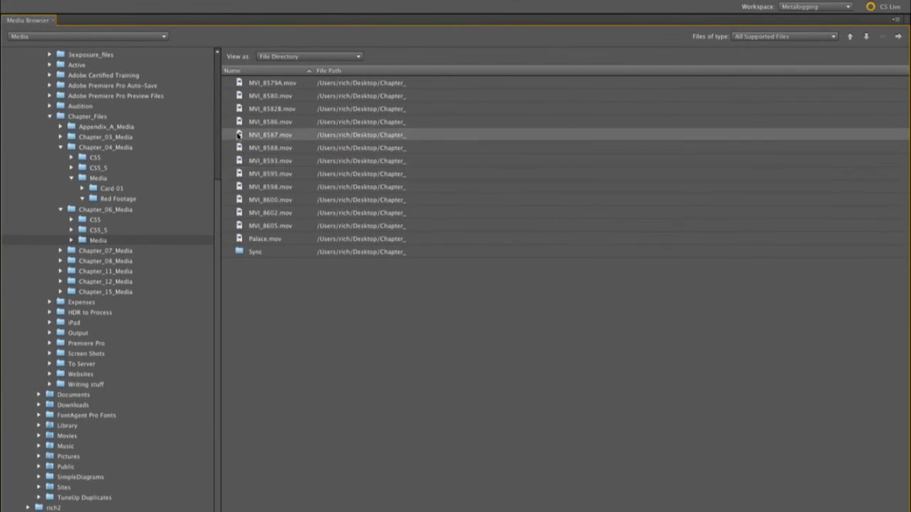
{"action": "double_click", "coordinate": [237, 135]}
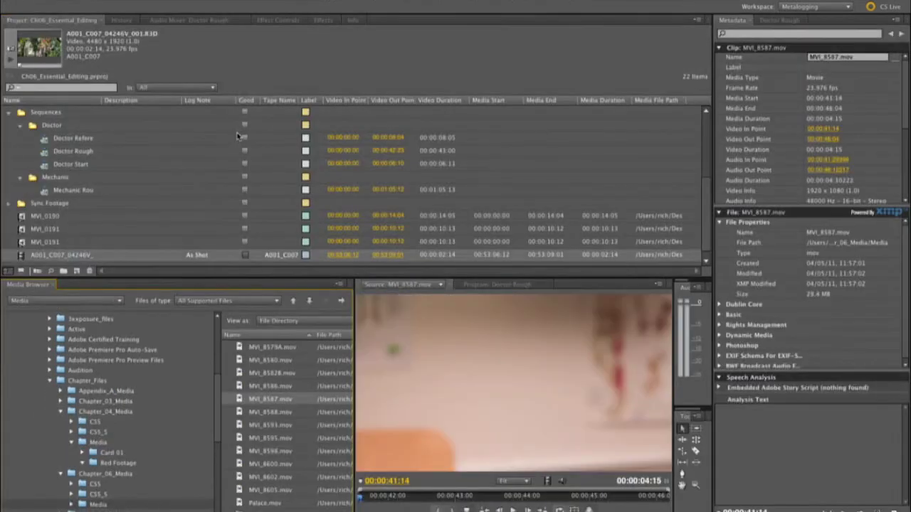
{"action": "left_click", "coordinate": [415, 488]}
{"action": "key", "text": "space"}
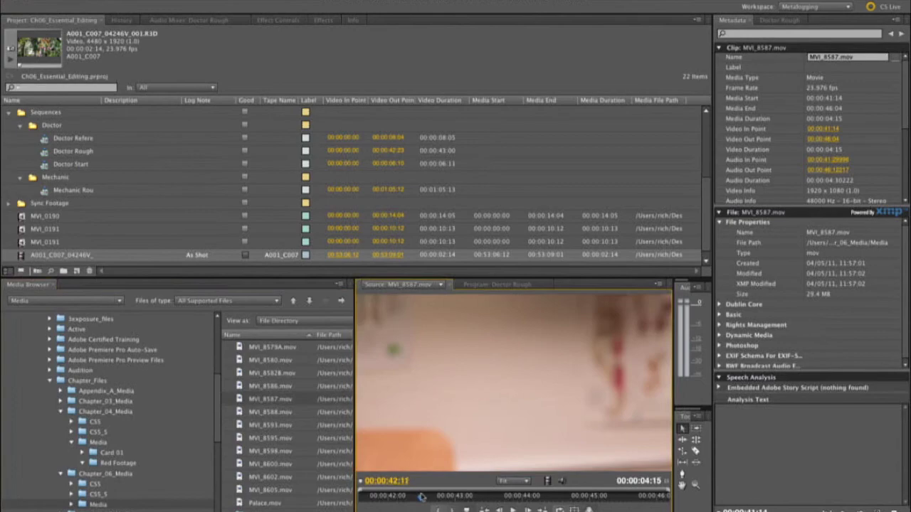